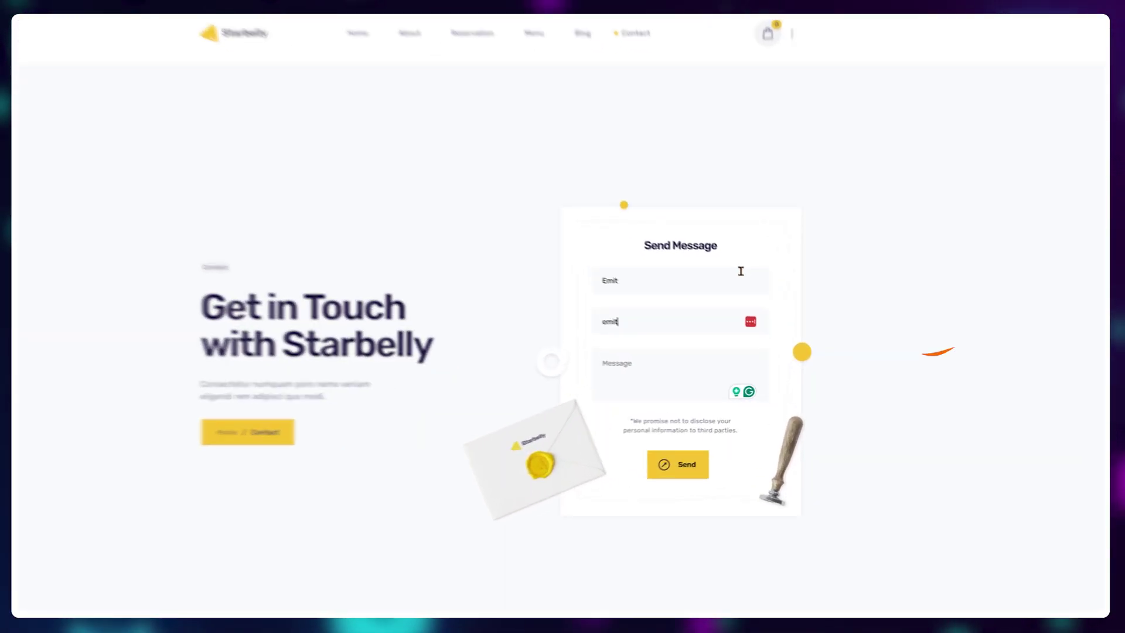
pyautogui.press('Tab')
pyautogui.write("Hey I'm looking t")
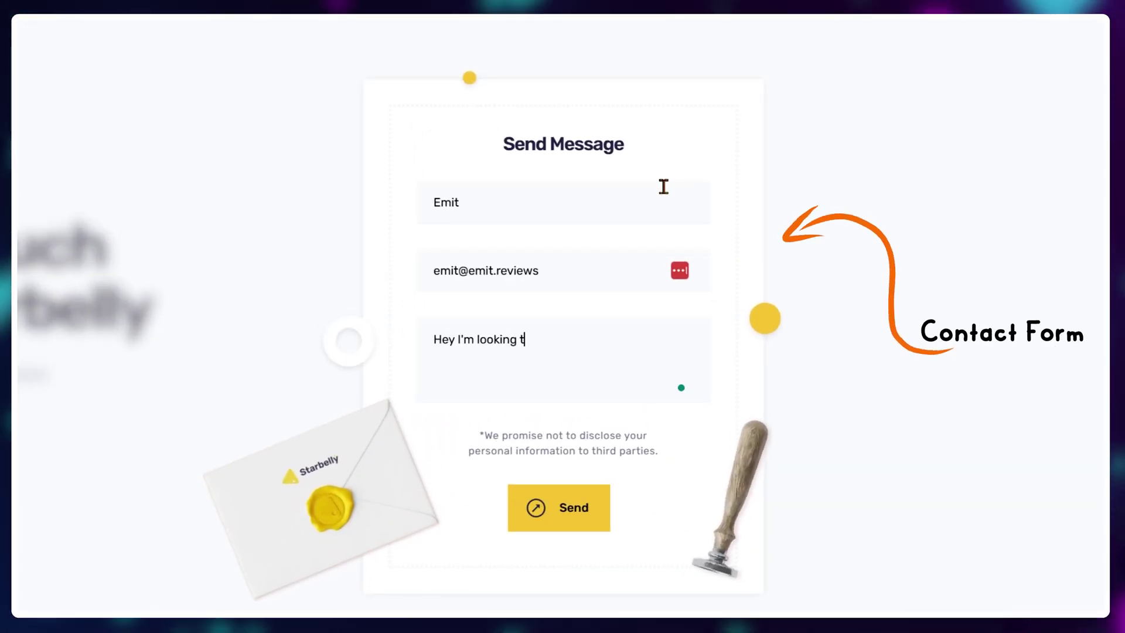
pyautogui.write('o book this on Thursday night, is ')
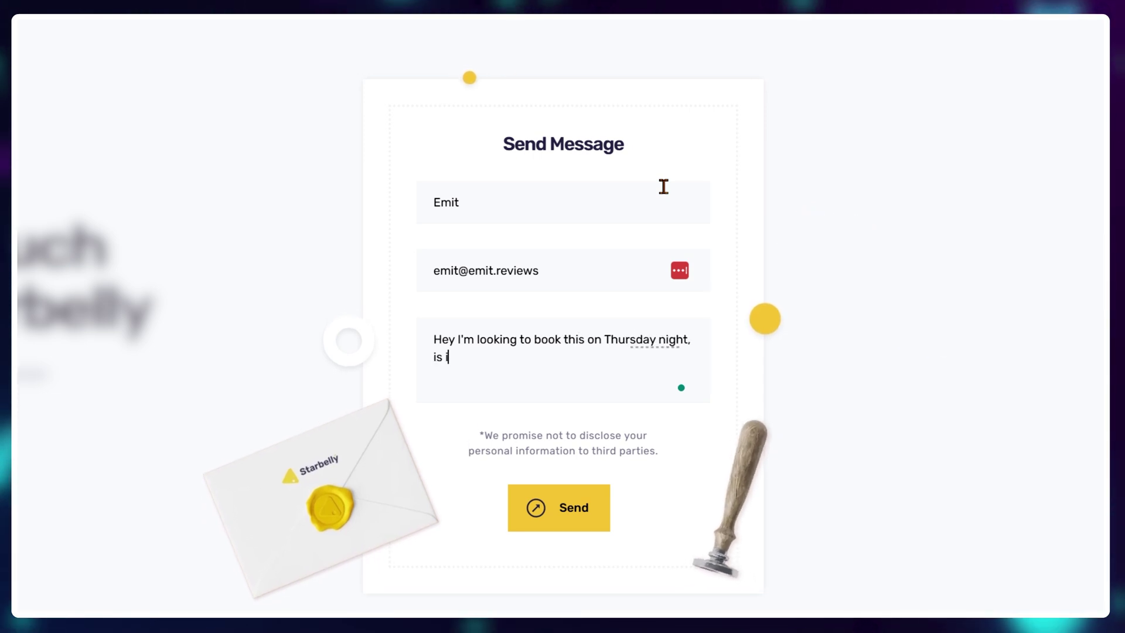
pyautogui.write('it possible?')
# Fill Starbelly's contact form with a name, email and Thursday-night booking question, and send it.
pyautogui.click(562, 518)
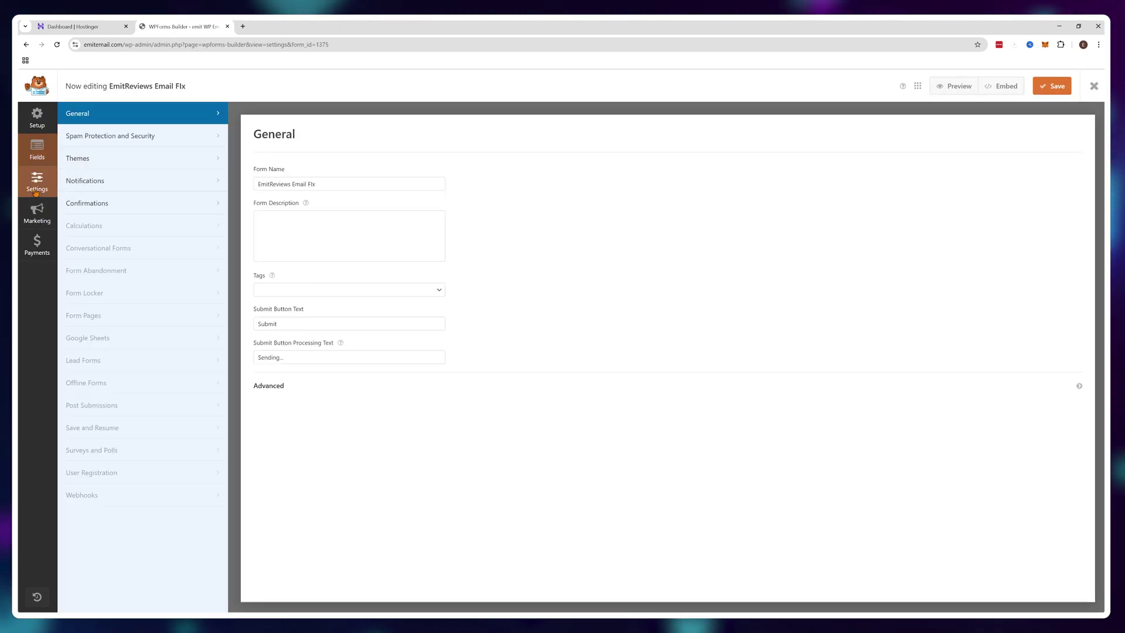
# Replace {admin_email} in the notification's Send To address with the domain mailbox, save, and close the builder.
pyautogui.click(116, 198)
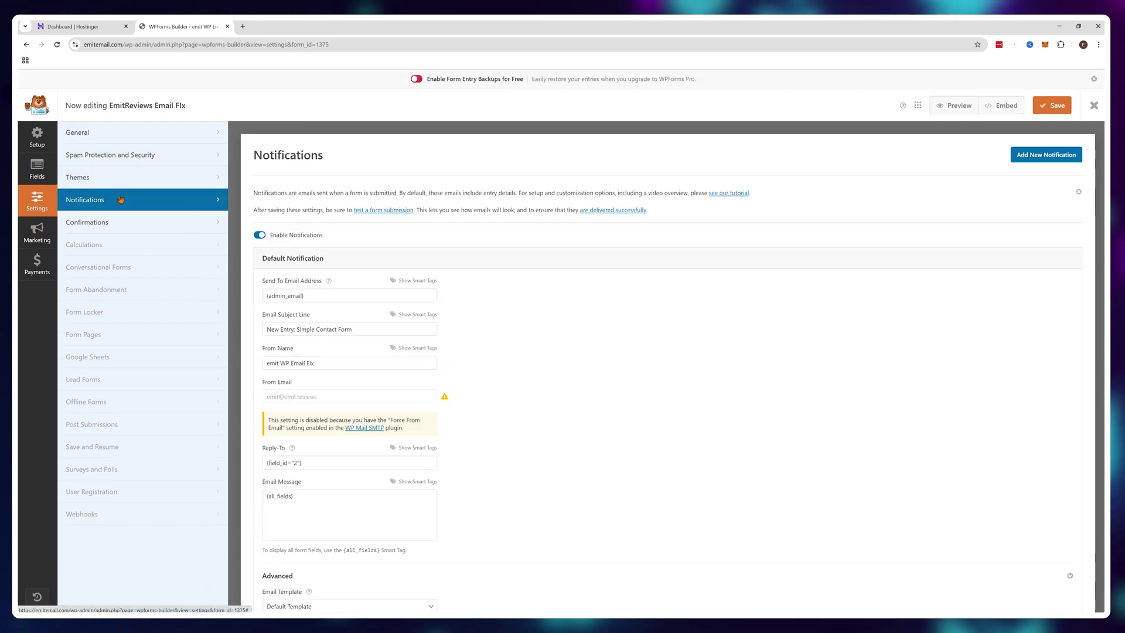
pyautogui.moveTo(430, 295); pyautogui.dragTo(255, 298)
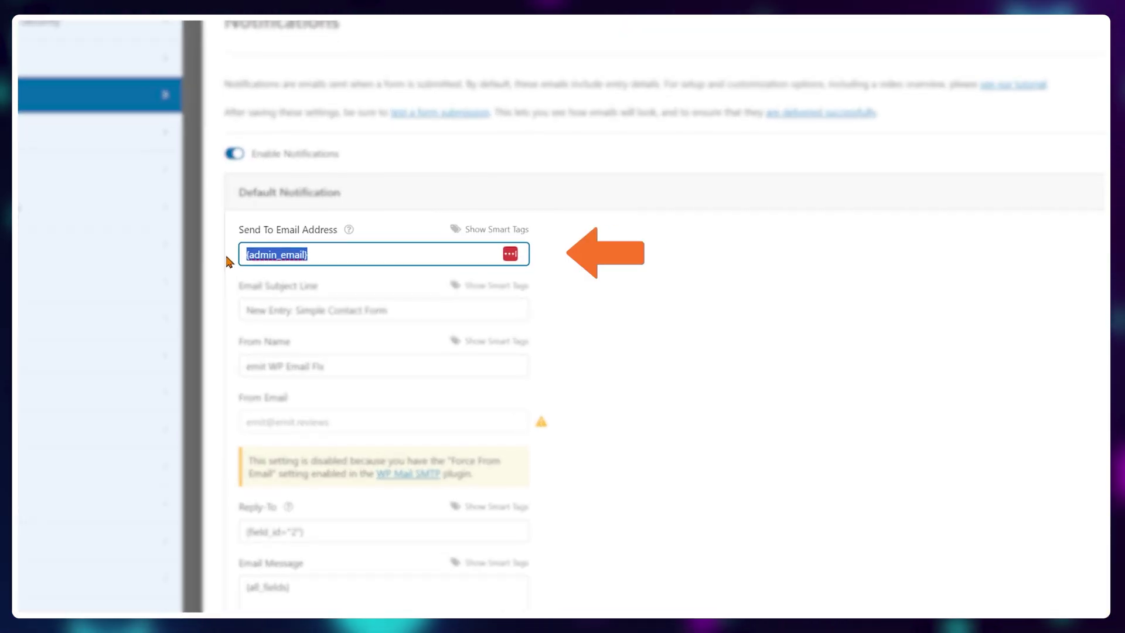
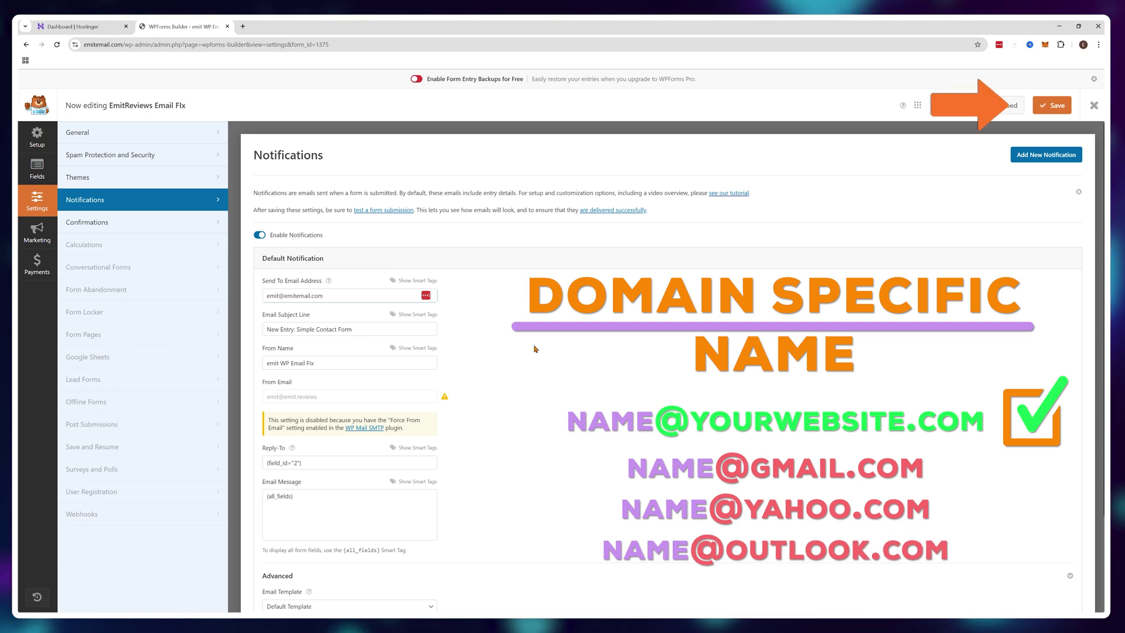
pyautogui.click(1052, 106)
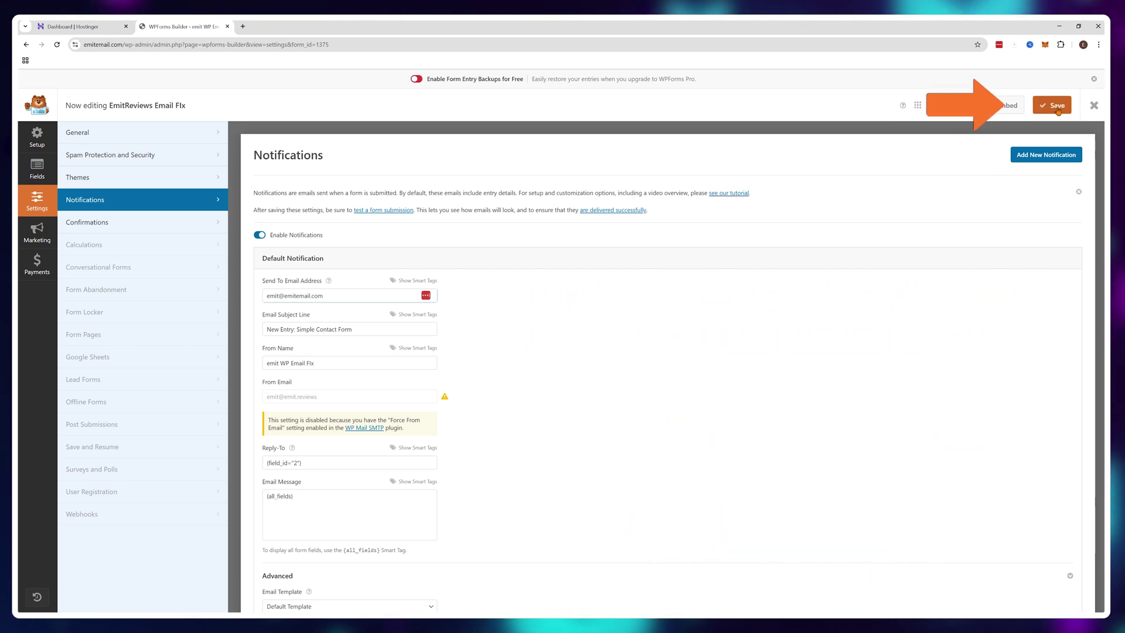
pyautogui.click(1094, 106)
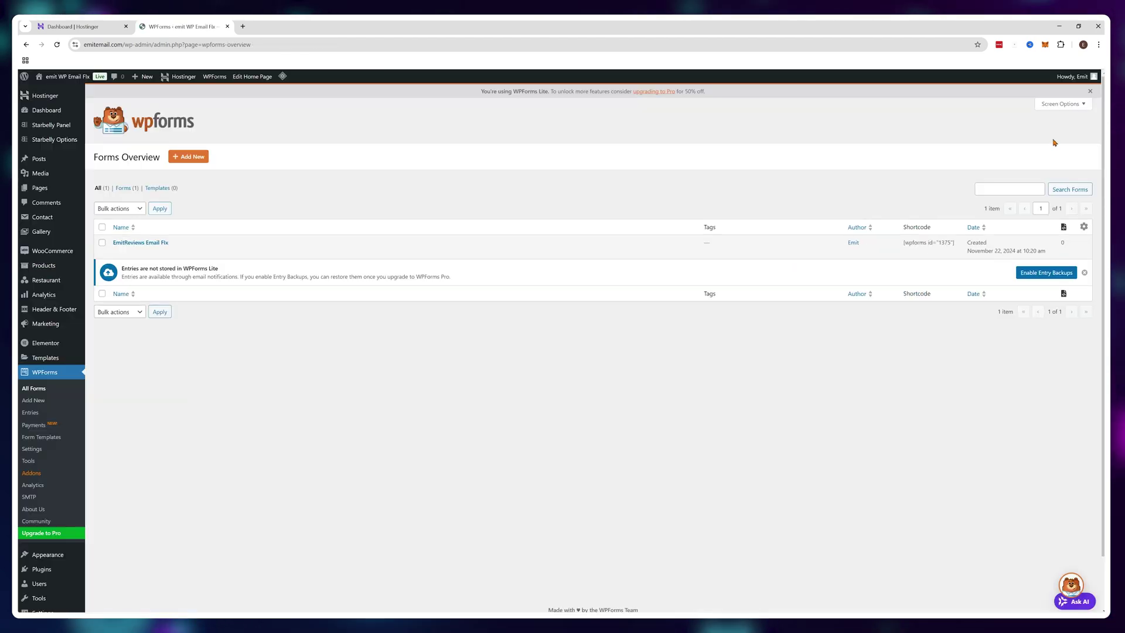
pyautogui.moveTo(42, 217)
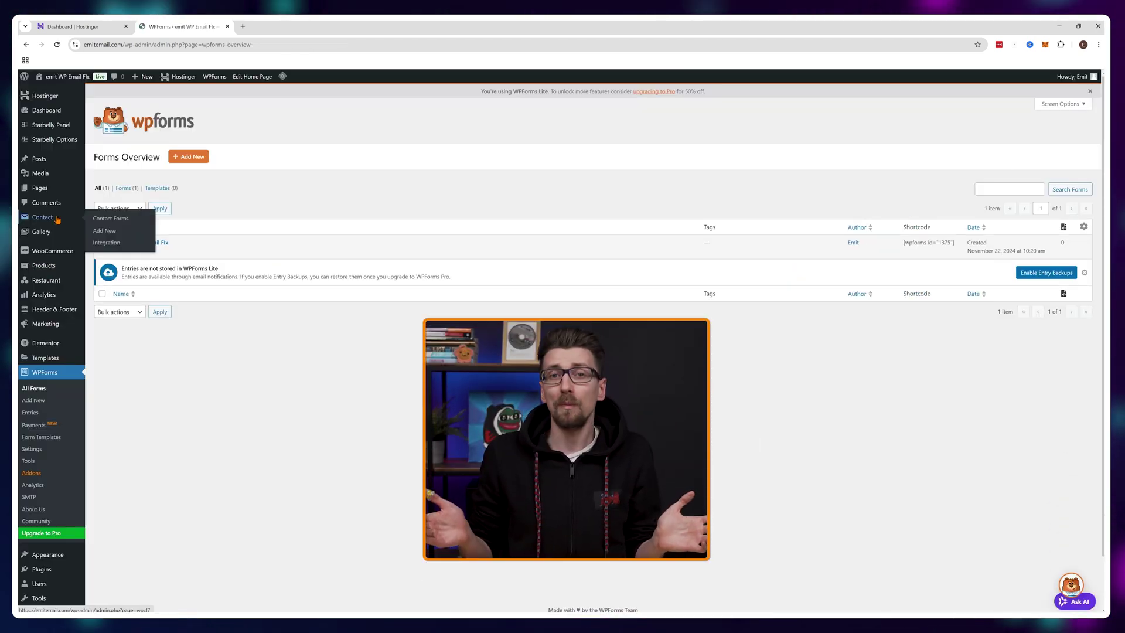
# Clear [admin_email] from the From field on the Reservation Form's Mail tab.
pyautogui.click(113, 219)
pyautogui.moveTo(164, 347)
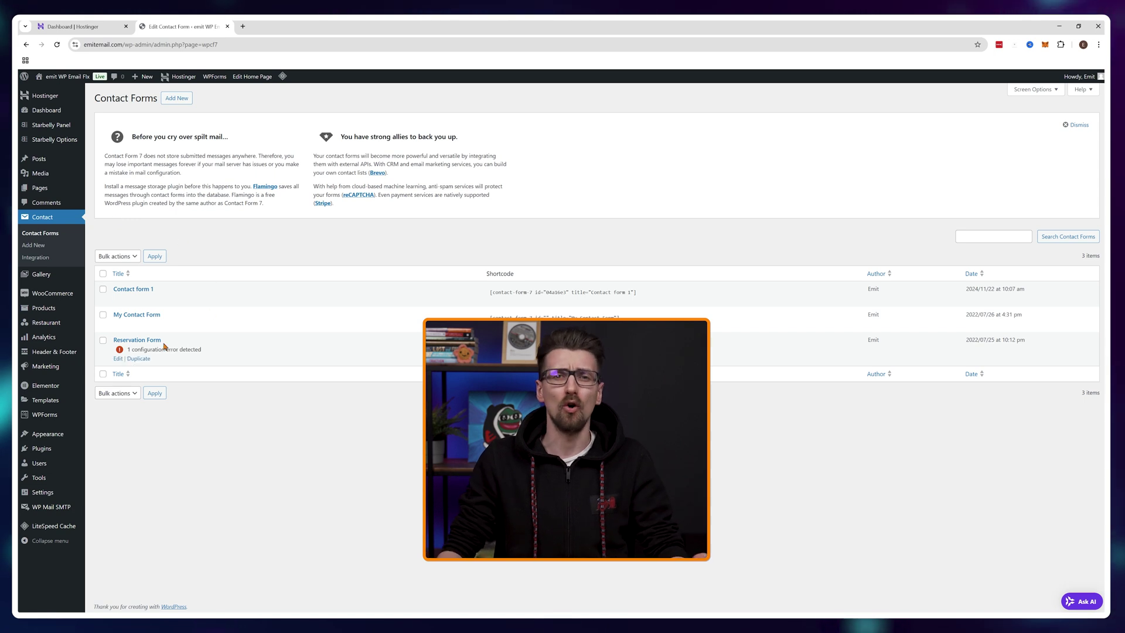
pyautogui.click(121, 359)
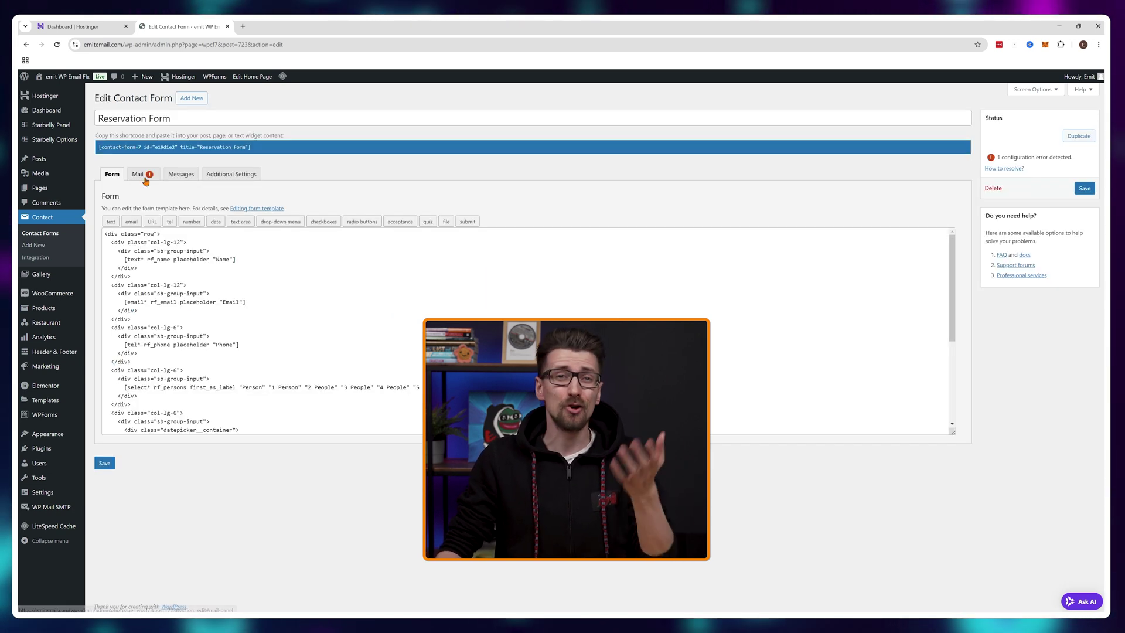
pyautogui.click(139, 174)
pyautogui.moveTo(200, 286); pyautogui.dragTo(137, 285)
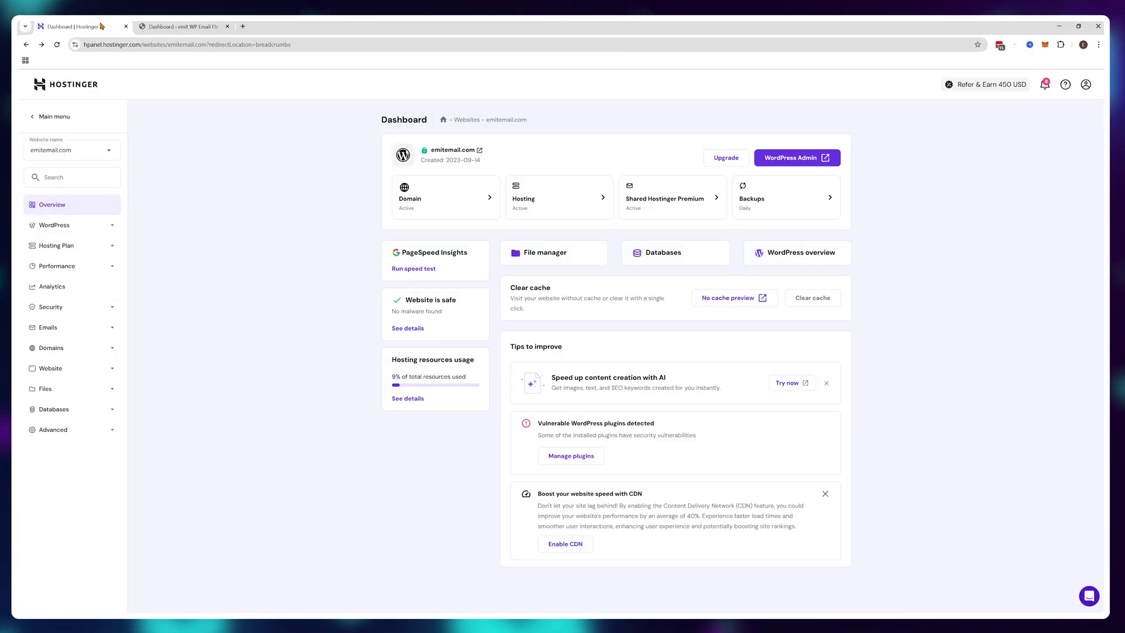
# Find the emitemail.com mailbox in hPanel and view its SMTP connection settings.
pyautogui.click(67, 329)
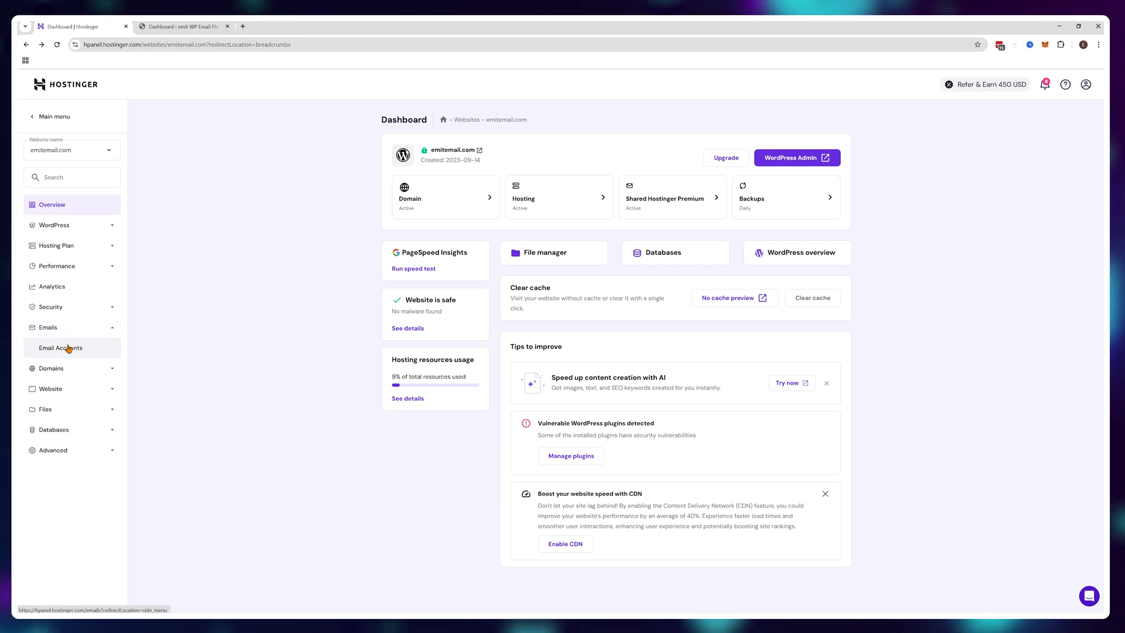
pyautogui.click(71, 347)
pyautogui.click(440, 212)
pyautogui.write('email')
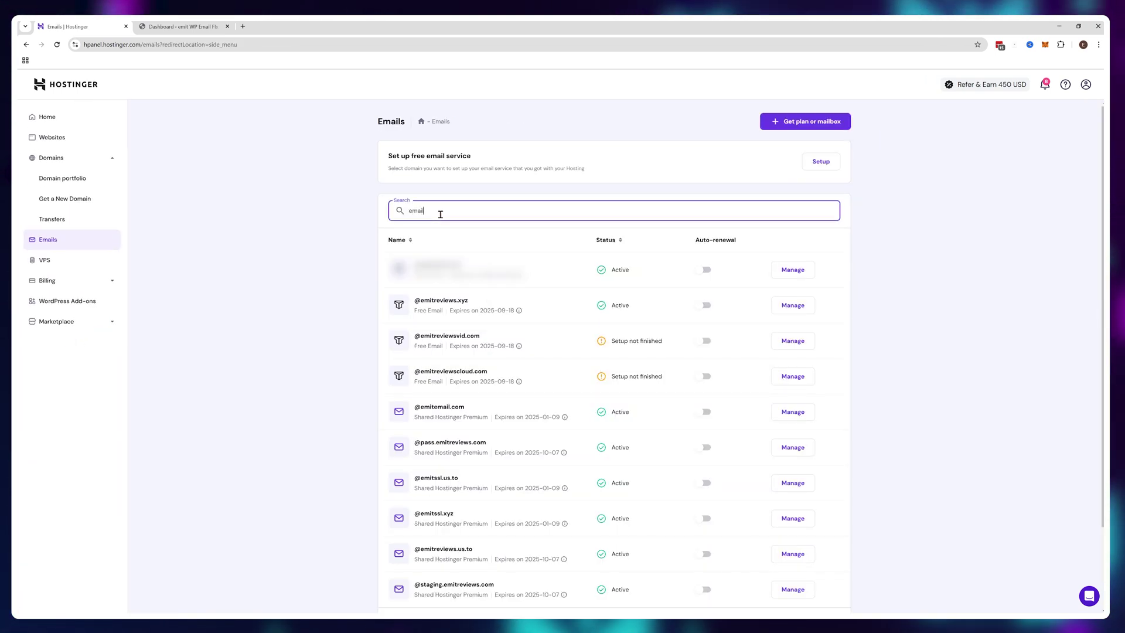
pyautogui.click(797, 270)
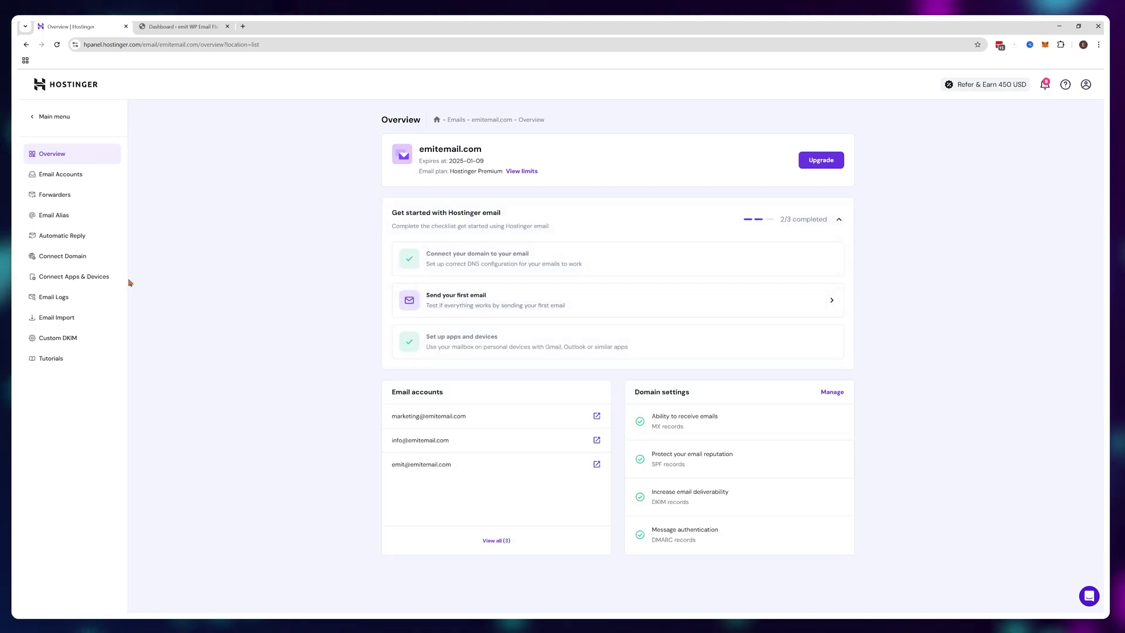
pyautogui.click(97, 280)
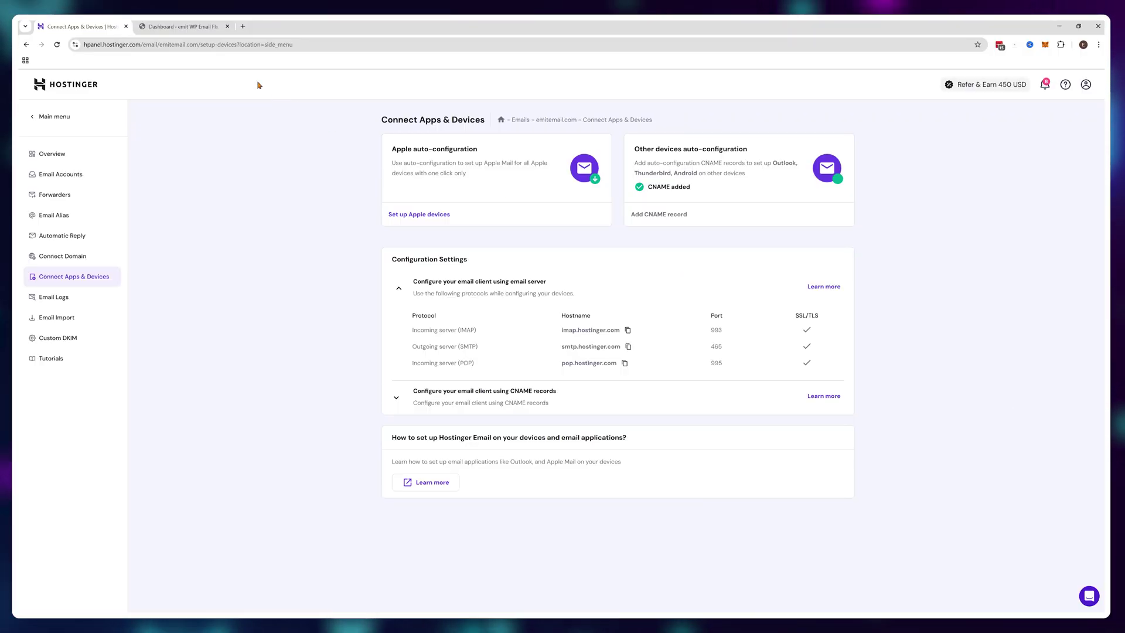
pyautogui.click(192, 27)
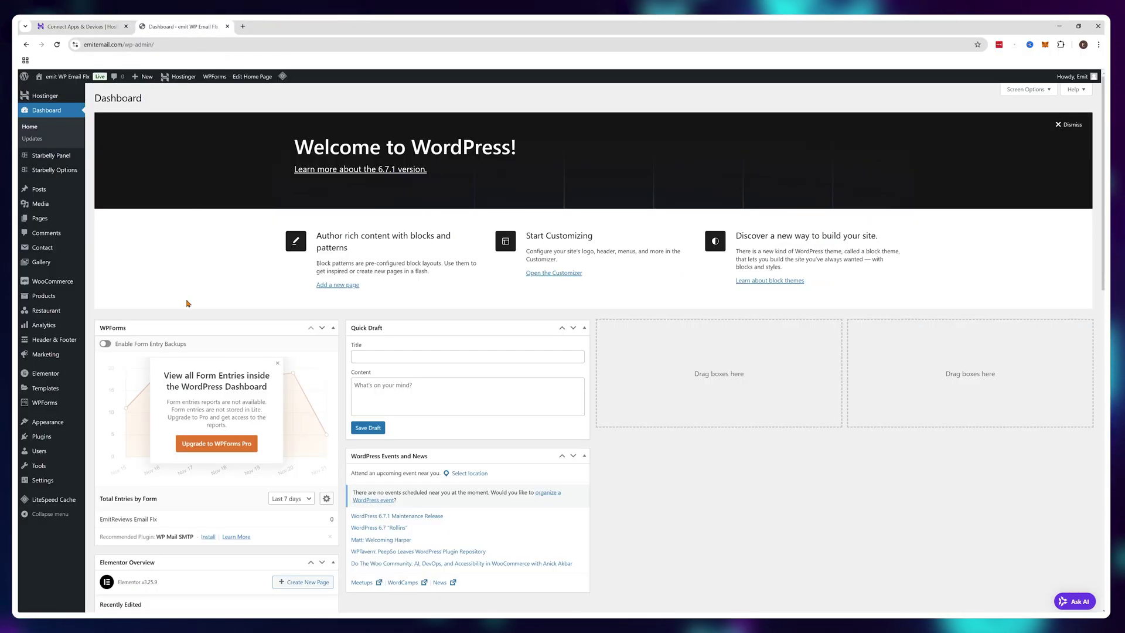
pyautogui.moveTo(42, 407)
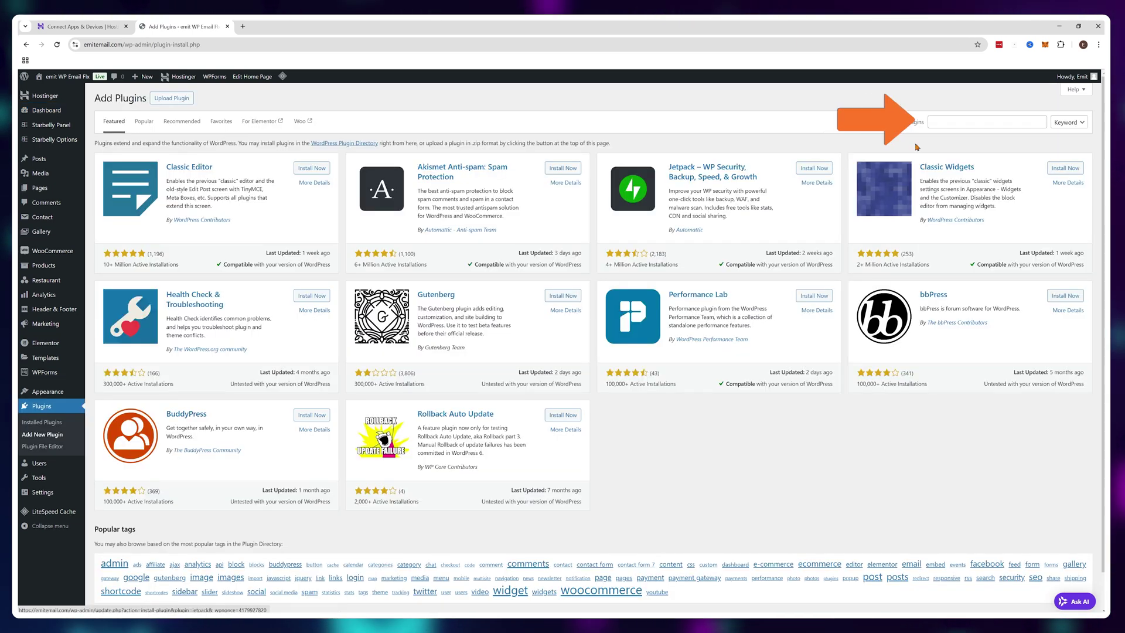
# Search plugins for 'wp mail smtp', then install and activate WP Mail SMTP.
pyautogui.click(951, 122)
pyautogui.write('mail smtp')
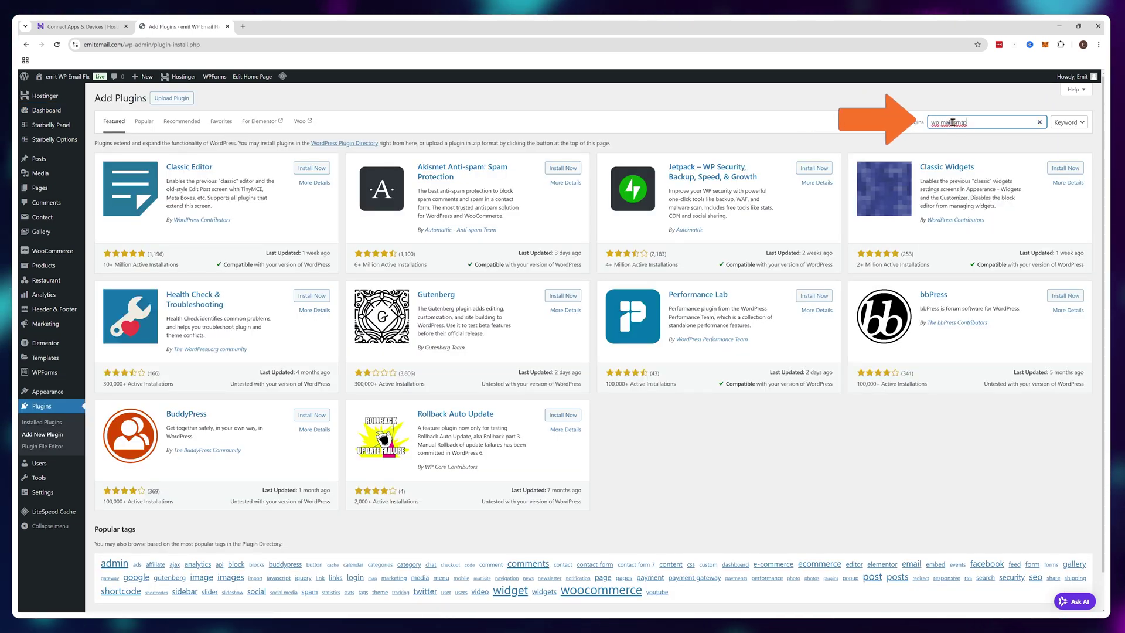
pyautogui.press('Return')
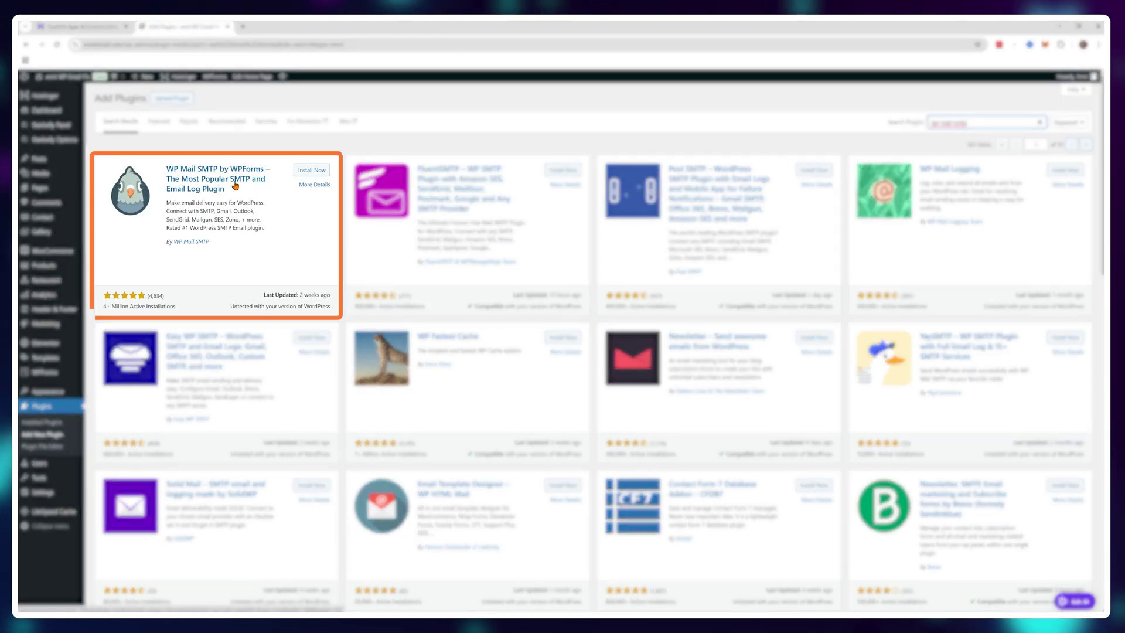
pyautogui.click(312, 170)
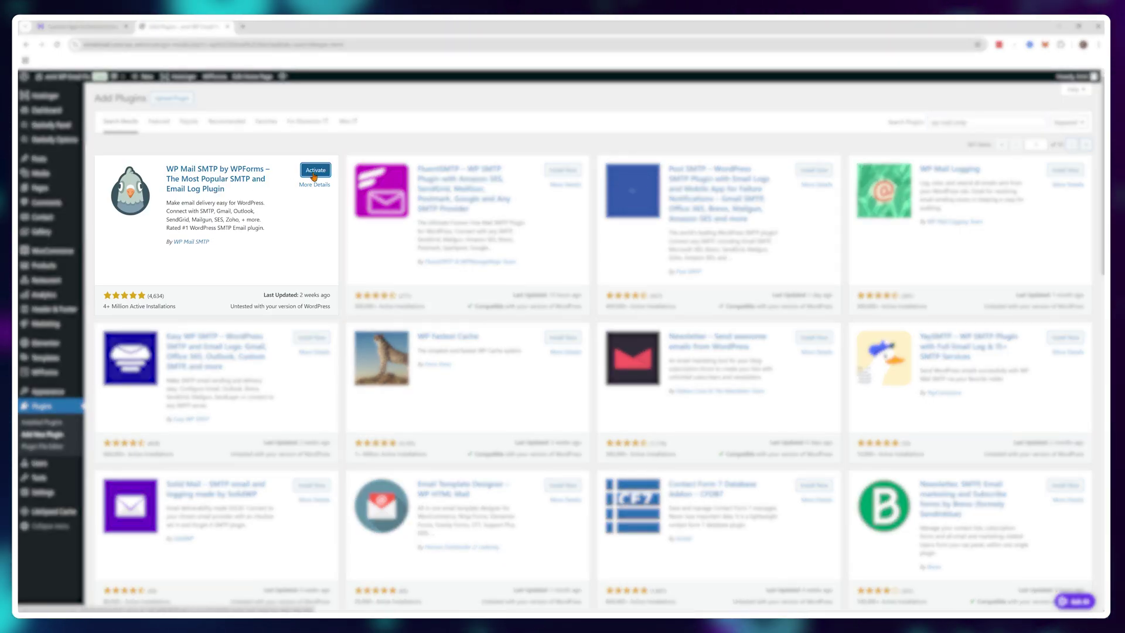
pyautogui.click(315, 170)
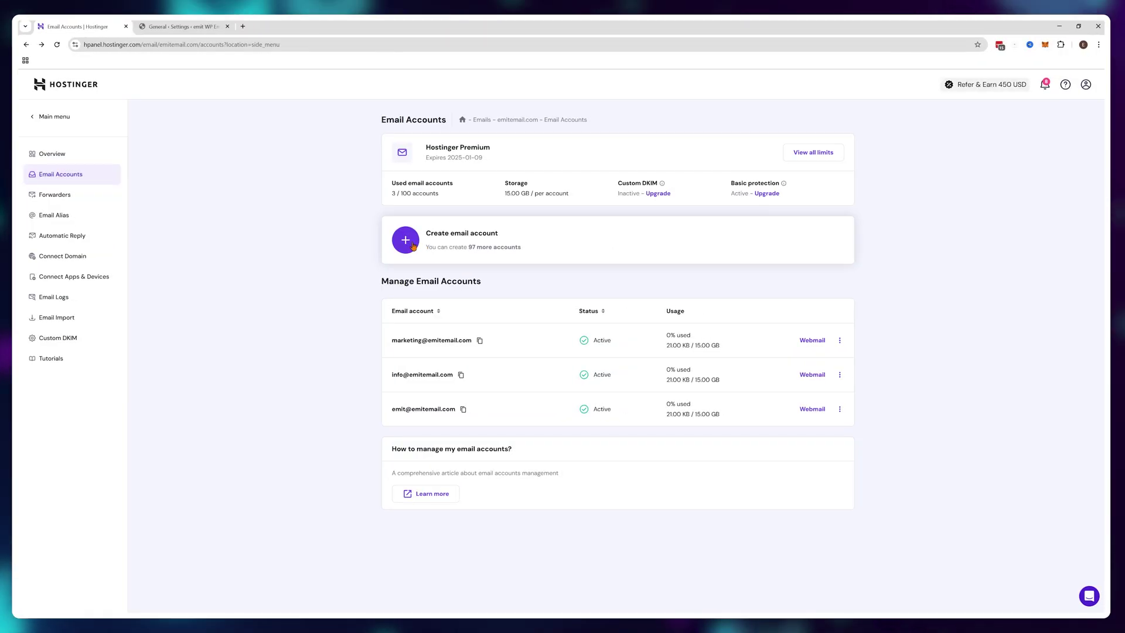
# Create a new emitemail.com email account with a name and a strong password.
pyautogui.click(408, 243)
pyautogui.click(493, 207)
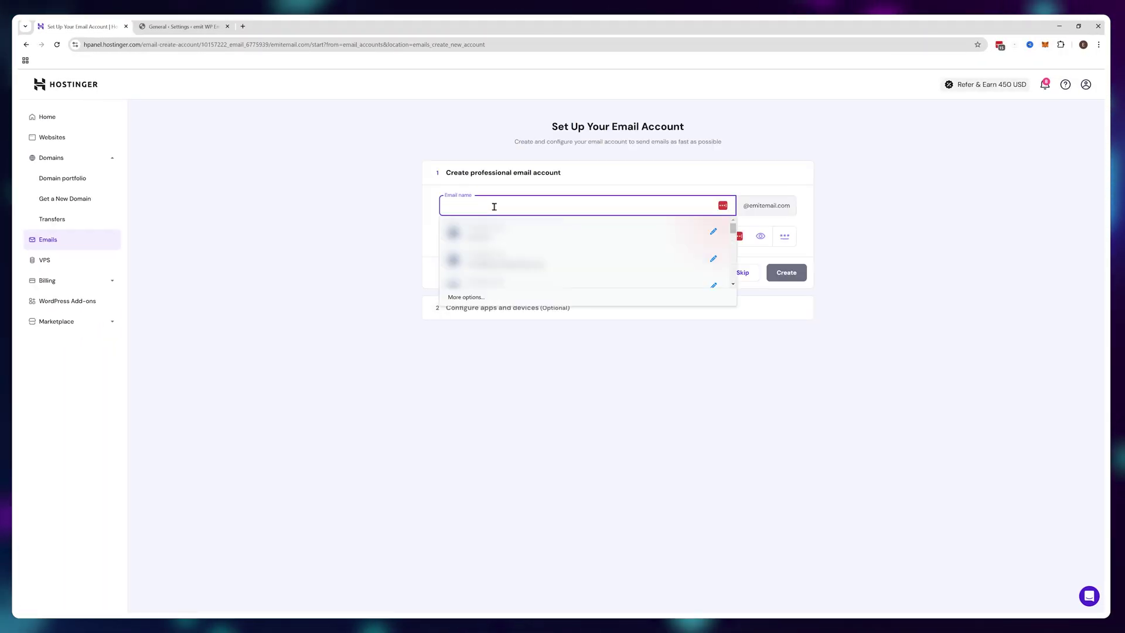
pyautogui.click(487, 235)
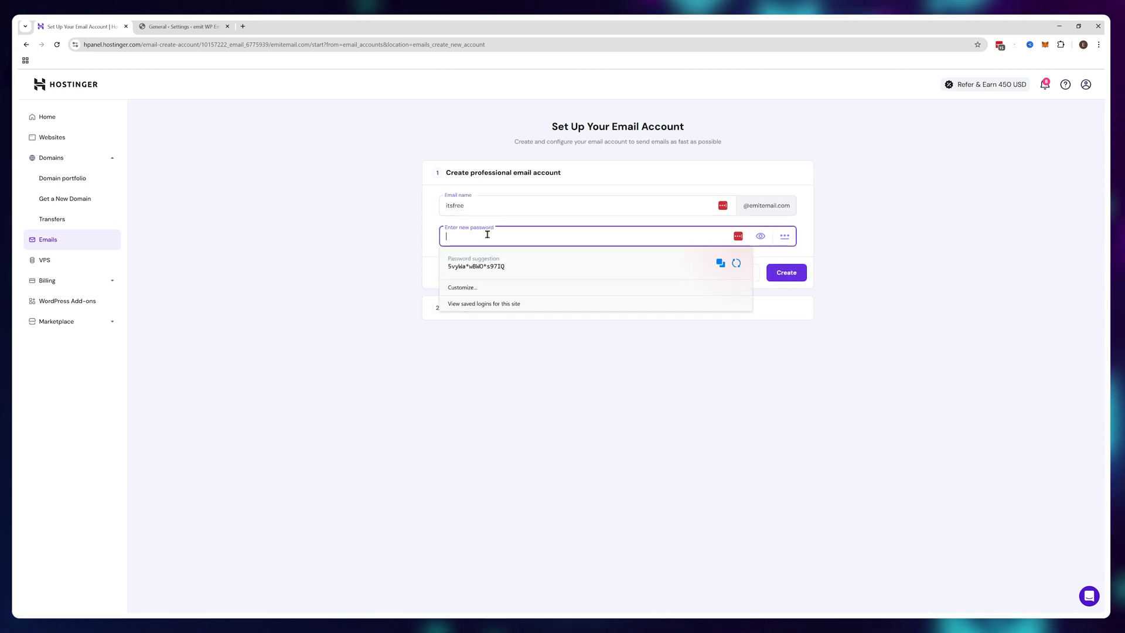
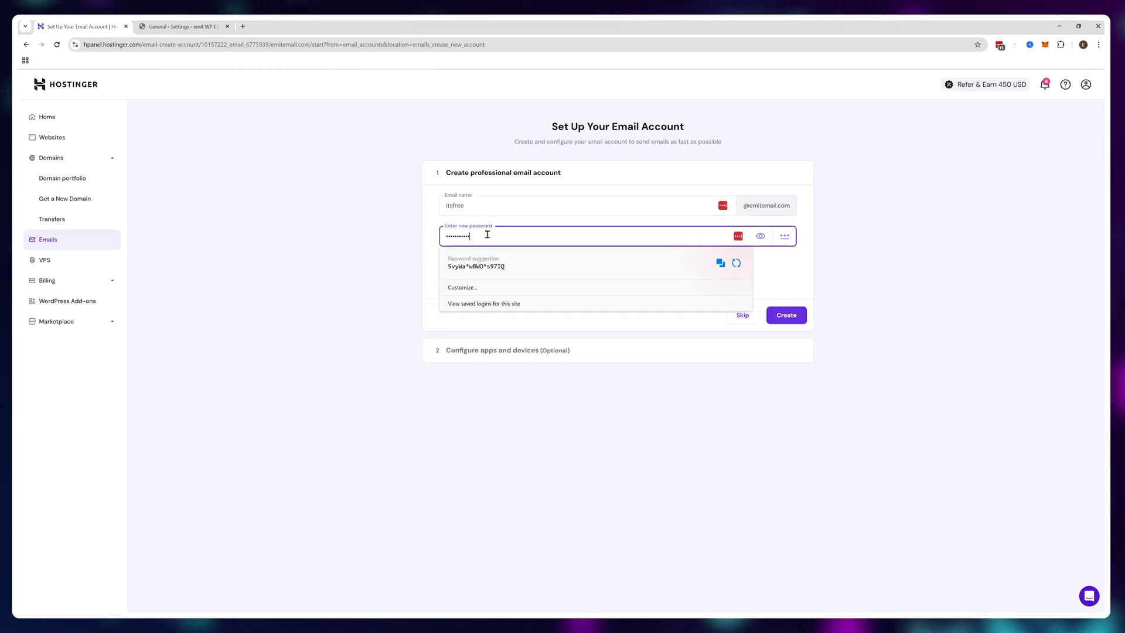
pyautogui.click(381, 244)
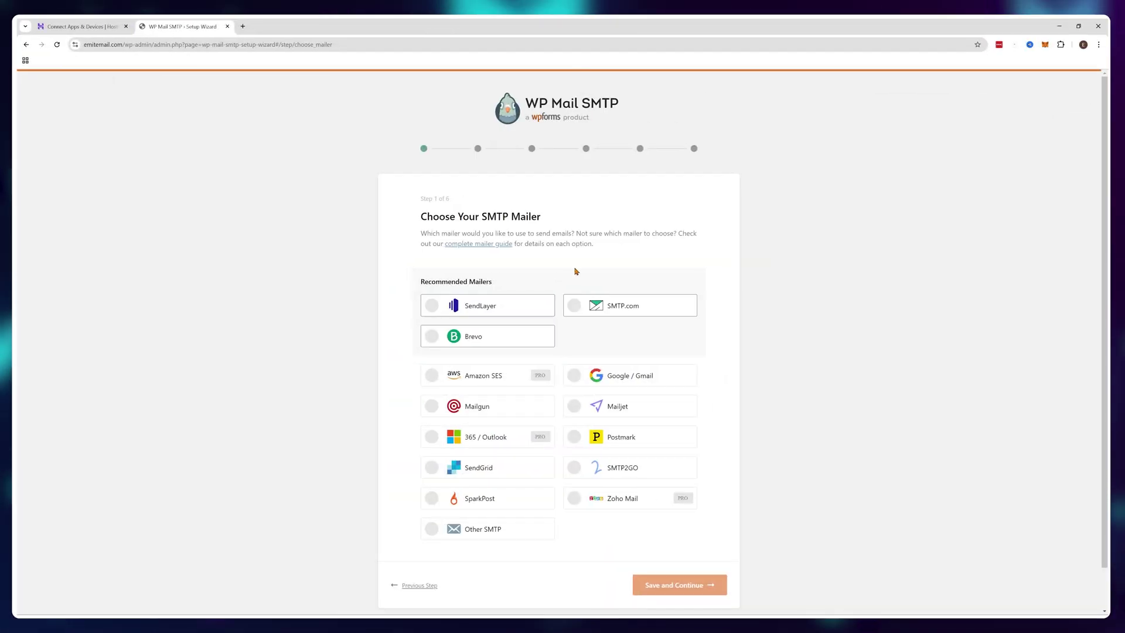
pyautogui.scroll(-1, 740, 303)
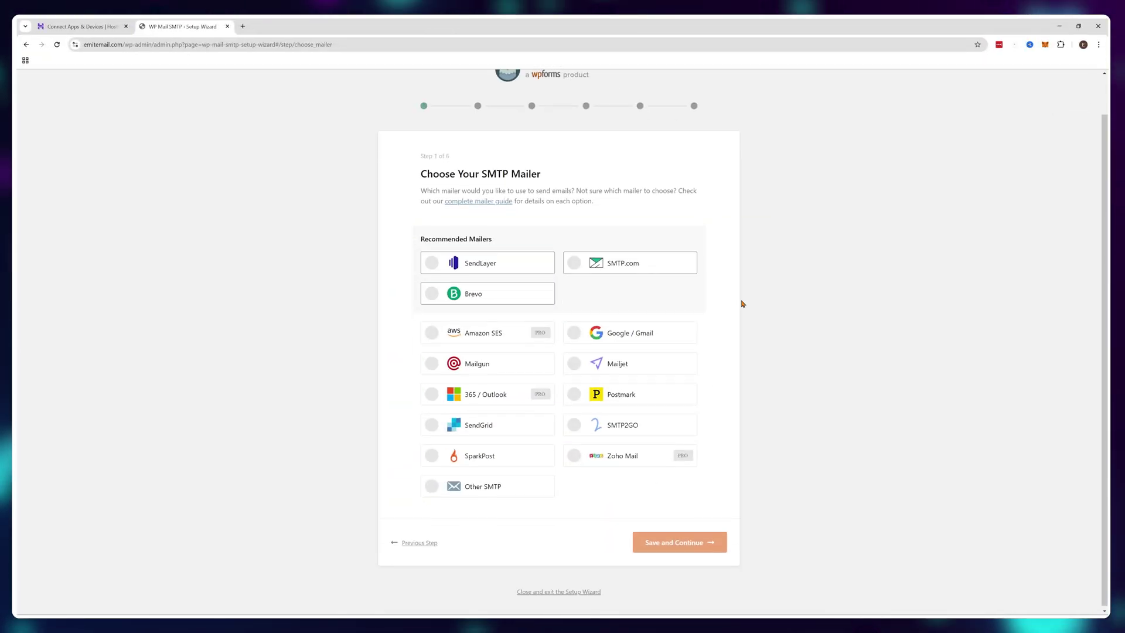
# Choose Other SMTP with host smtp.hostinger.com, SSL, port 465 and mailbox login, and save.
pyautogui.click(446, 493)
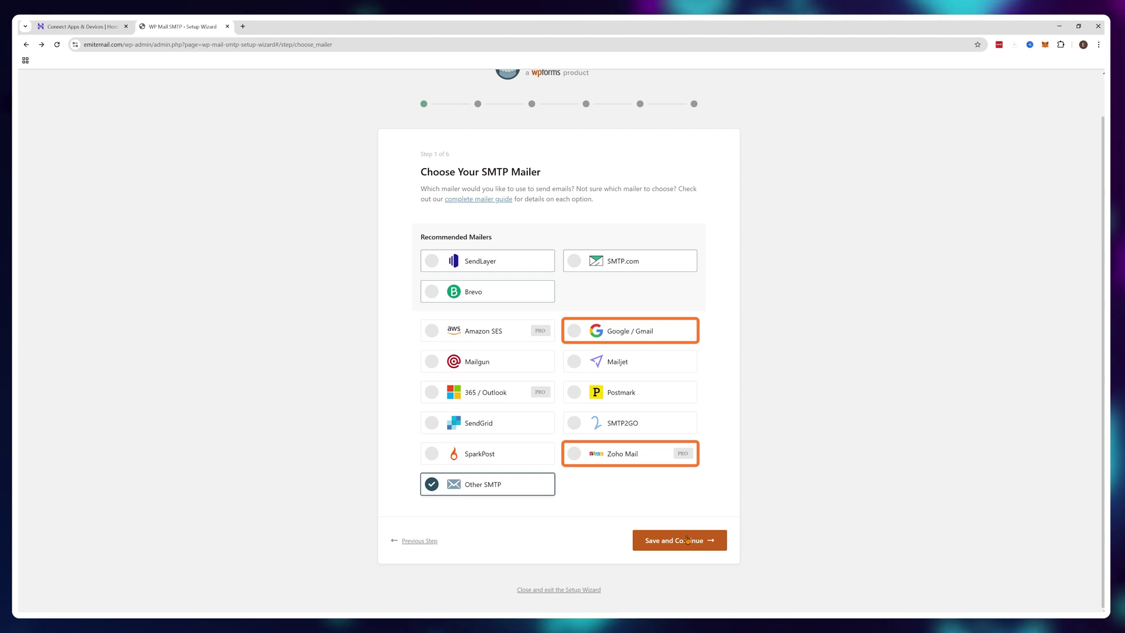
pyautogui.click(687, 541)
pyautogui.scroll(-2, 690, 538)
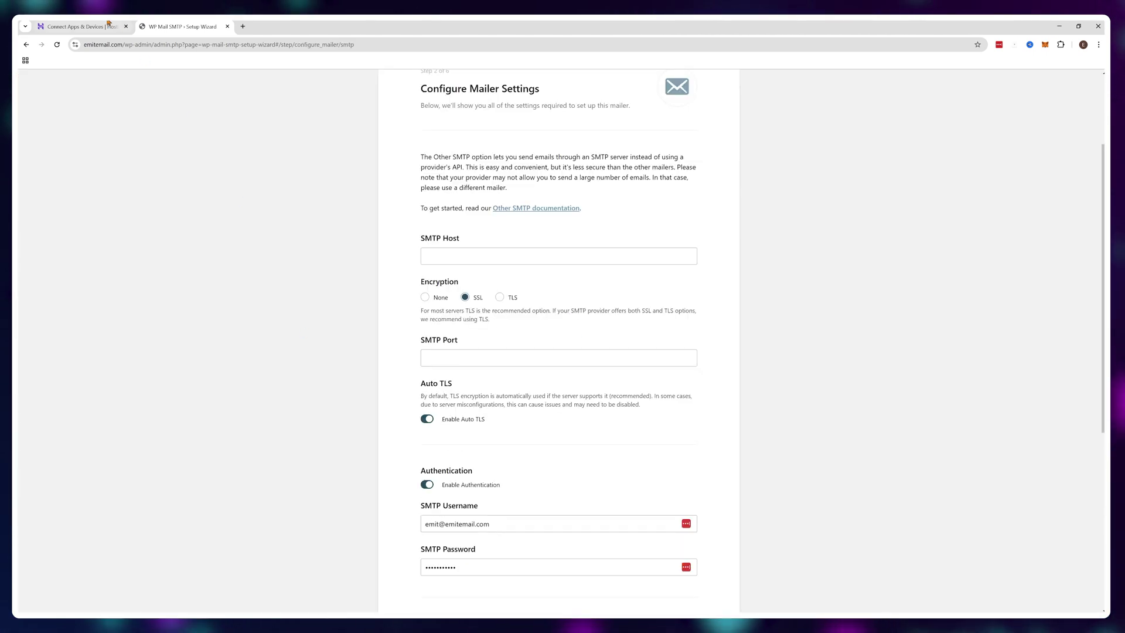
pyautogui.hotkey('ctrl', '1')
pyautogui.click(184, 26)
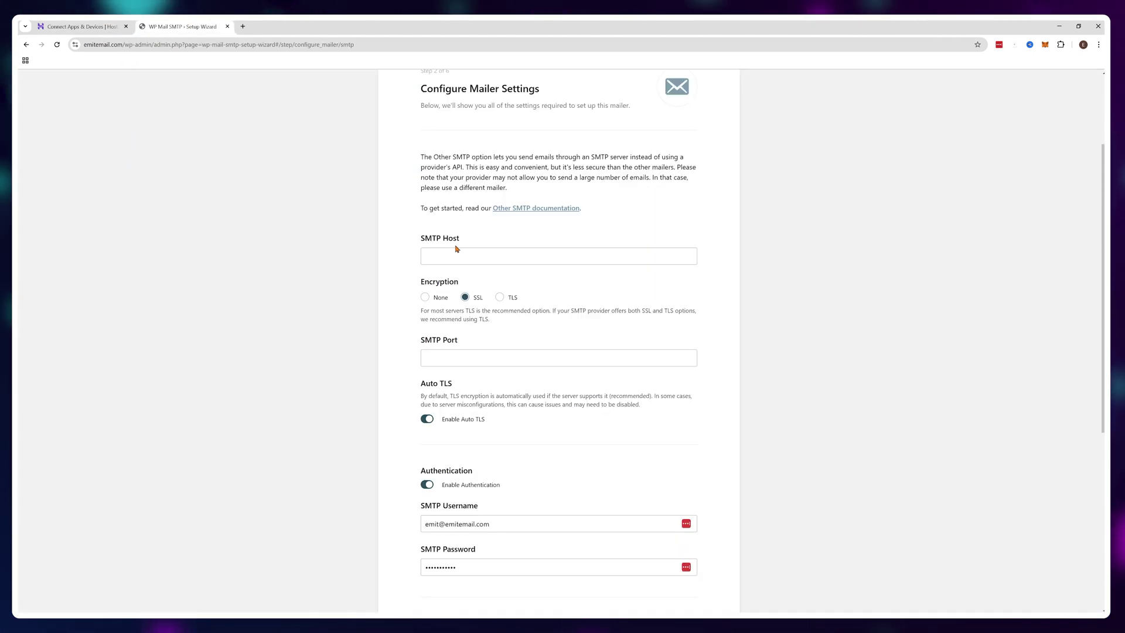
pyautogui.click(489, 342)
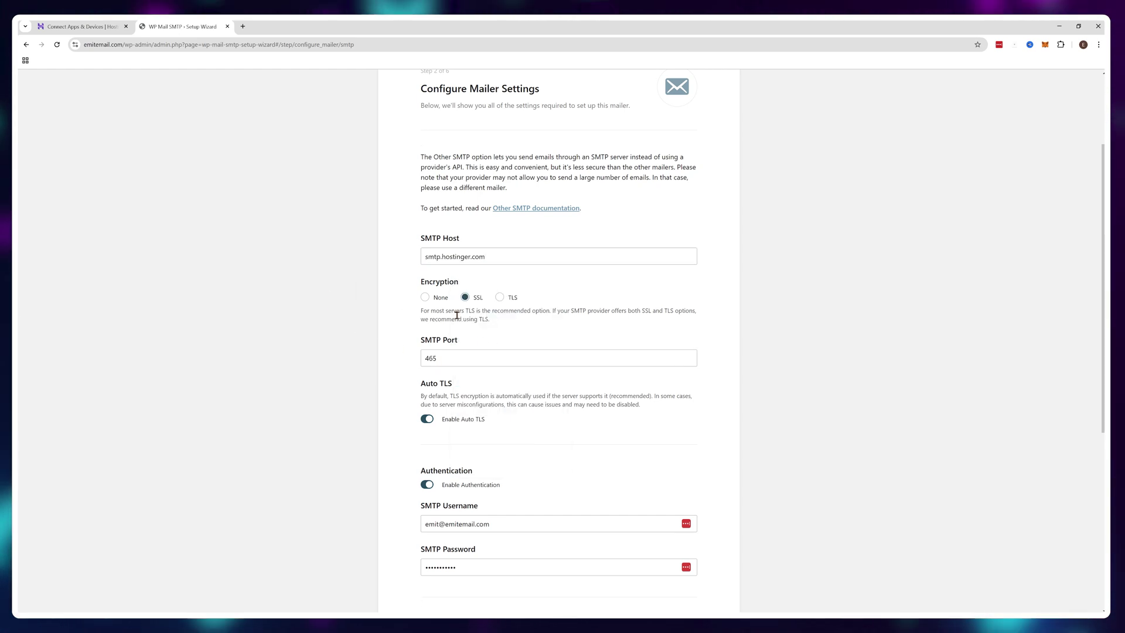
pyautogui.scroll(-1, 477, 356)
pyautogui.scroll(-1, 477, 349)
pyautogui.scroll(-1, 476, 339)
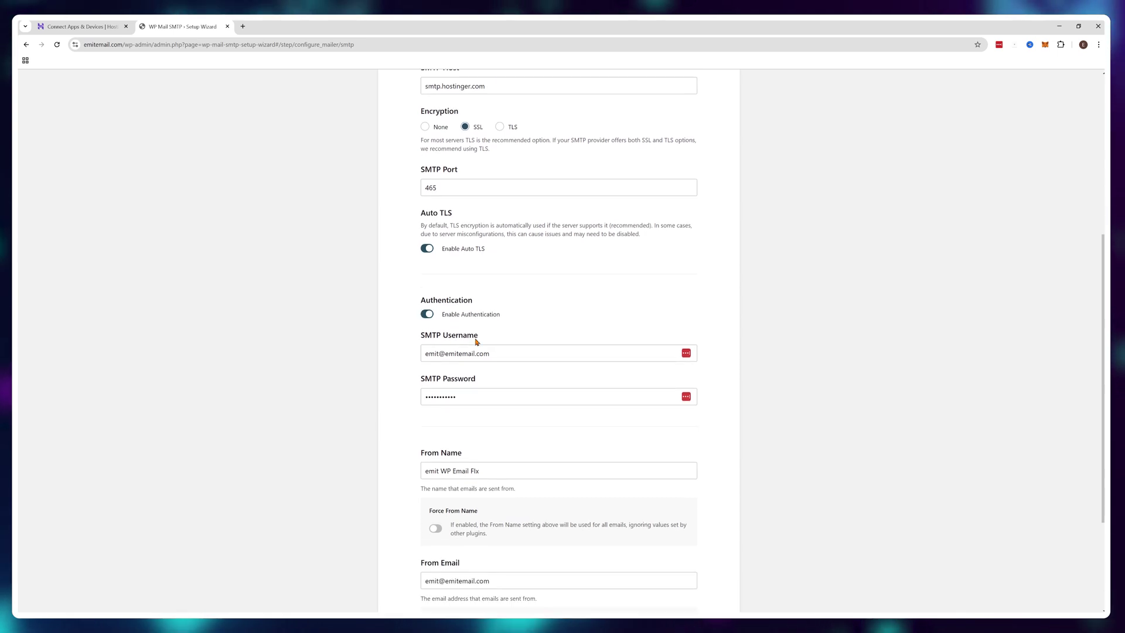
pyautogui.scroll(-1, 478, 352)
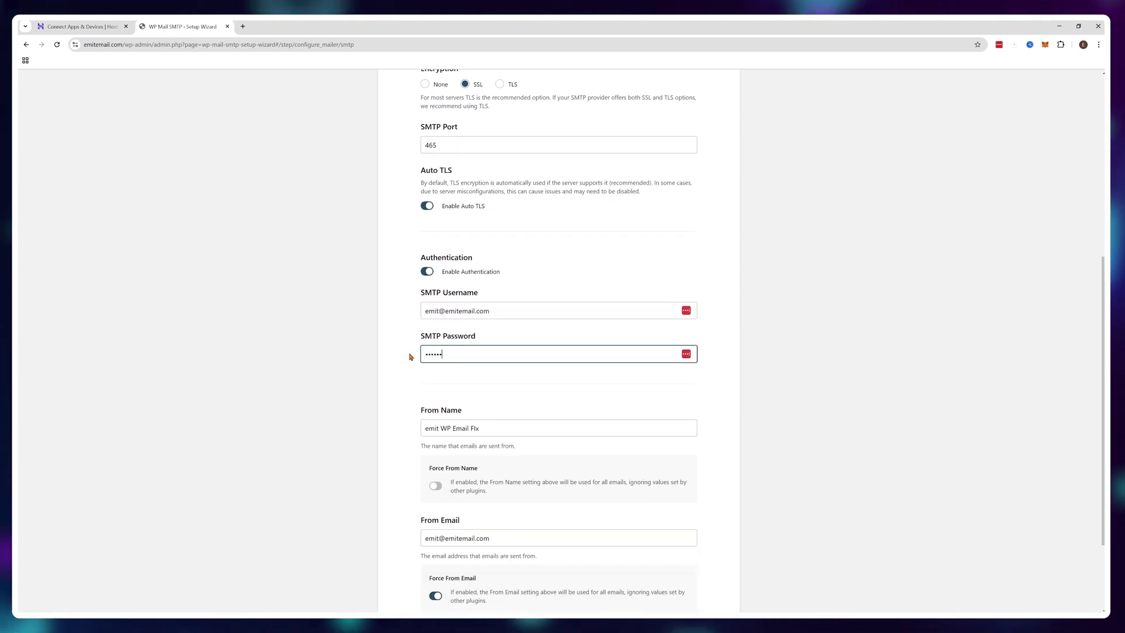
pyautogui.scroll(-1, 330, 348)
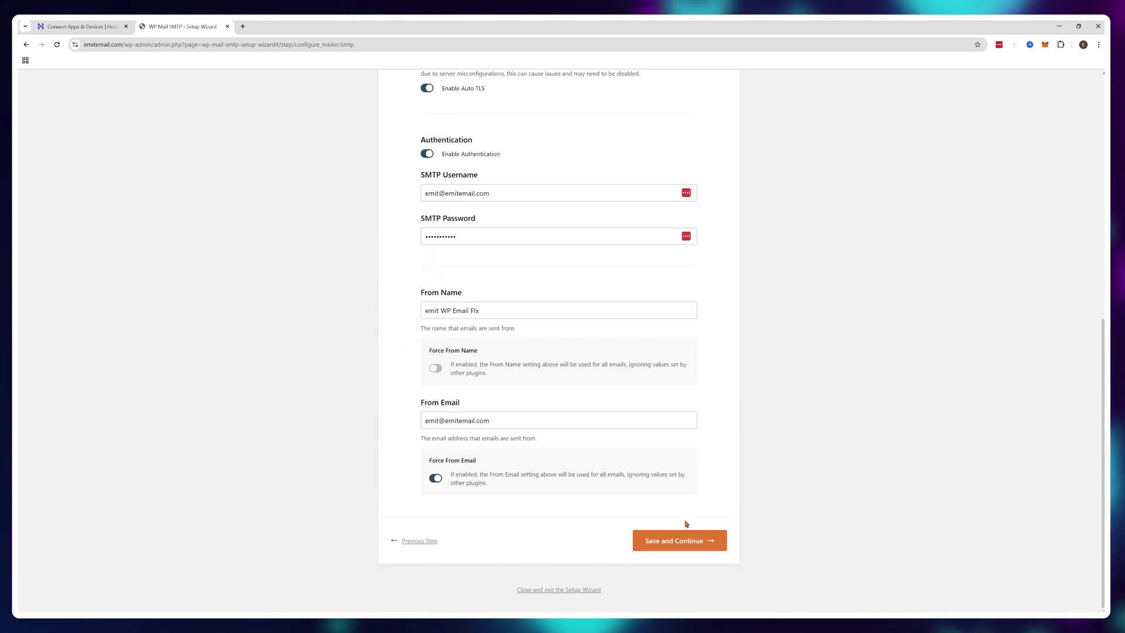
pyautogui.click(684, 540)
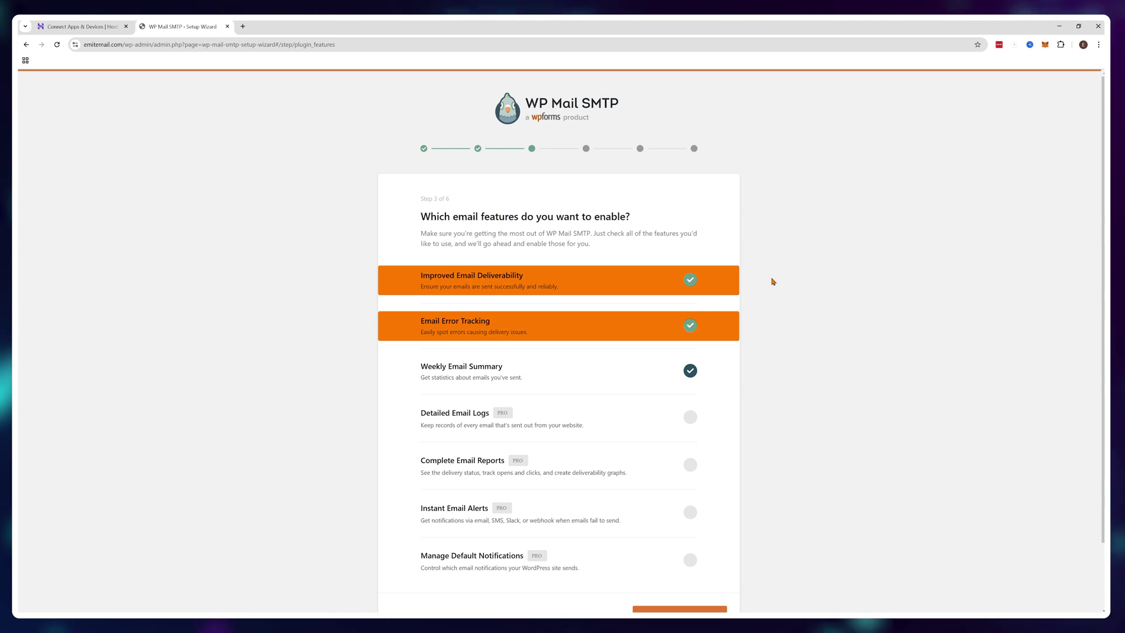
pyautogui.scroll(-2, 771, 281)
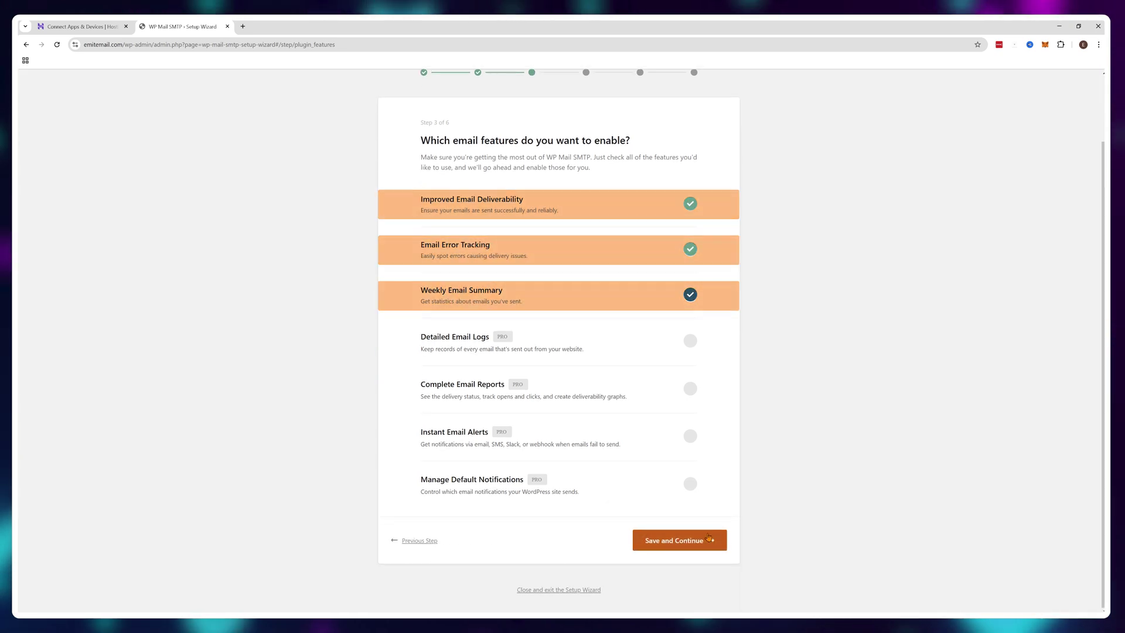
# Keep deliverability, error tracking and weekly summary, skip the optional and license steps, and finish setup.
pyautogui.click(704, 539)
pyautogui.click(590, 394)
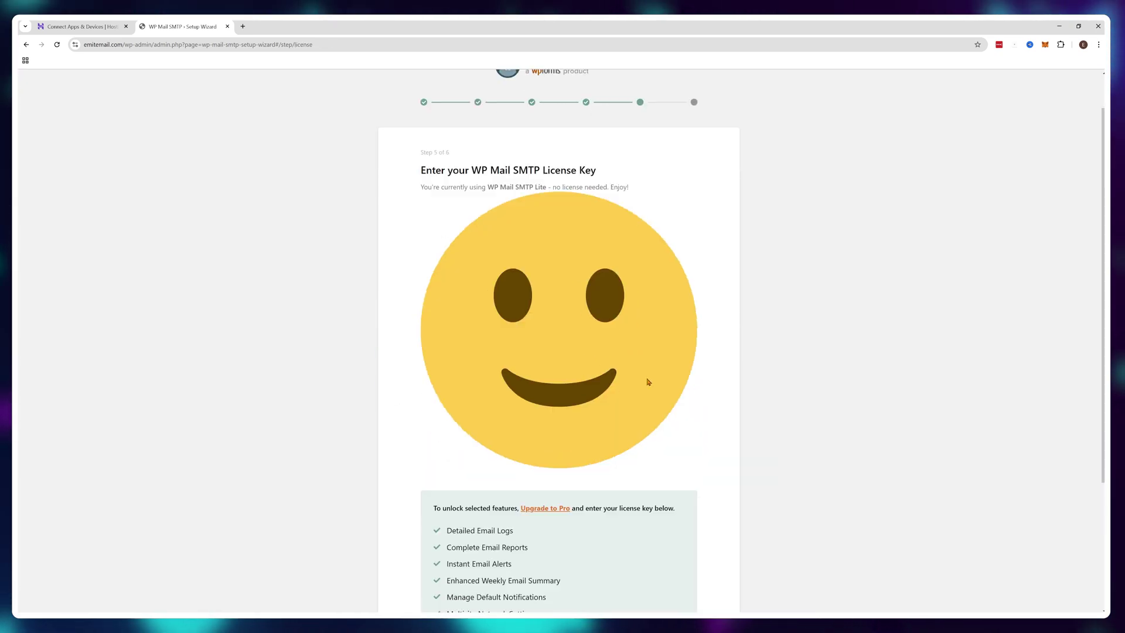
pyautogui.scroll(-3, 648, 382)
pyautogui.click(689, 543)
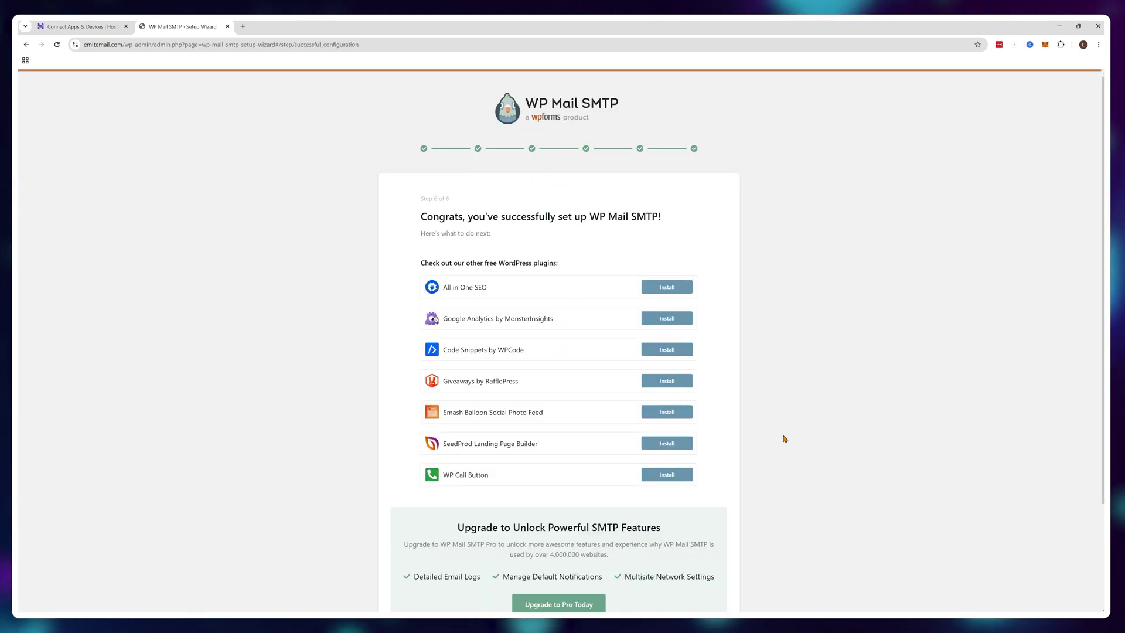
pyautogui.scroll(-3, 778, 402)
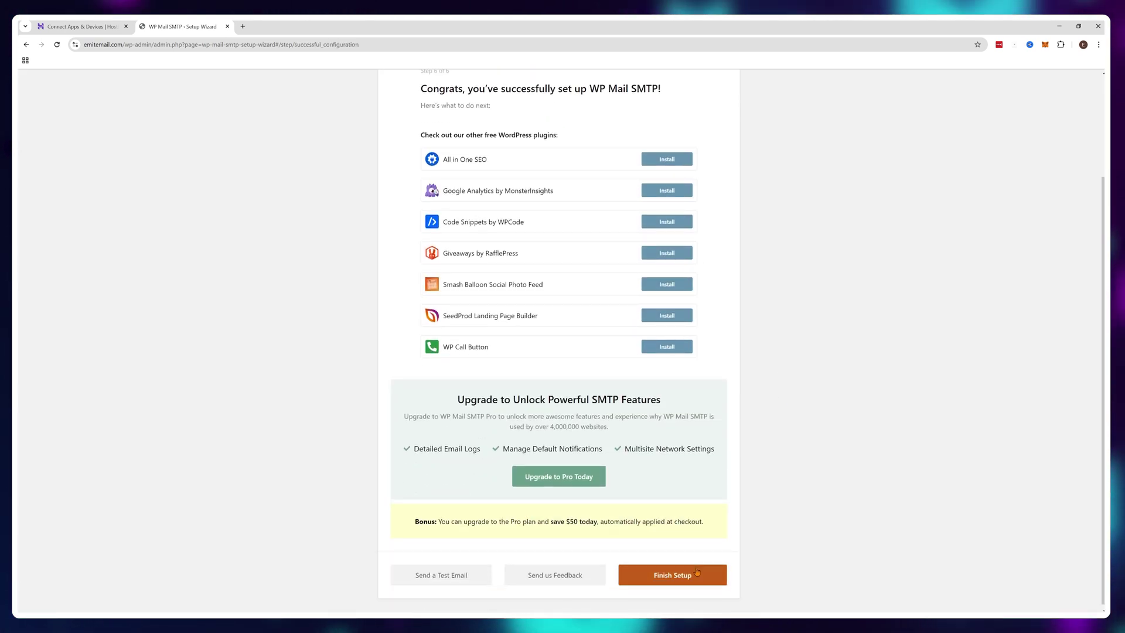
pyautogui.click(696, 572)
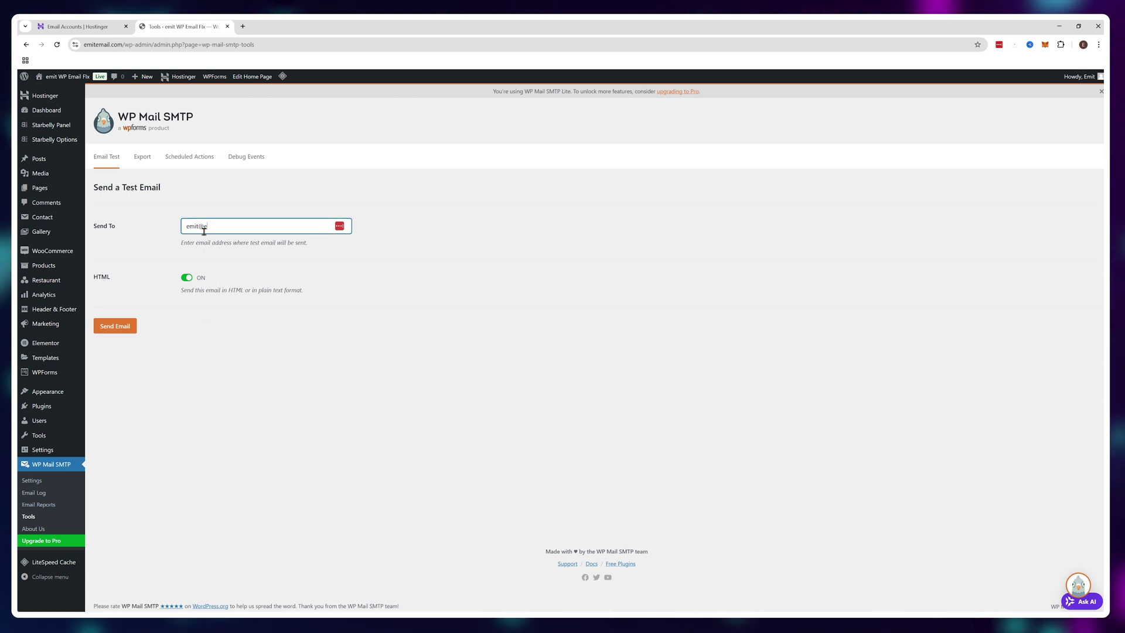
pyautogui.write('emitemail.com')
# Send the HTML test email to the emitemail.com mailbox.
pyautogui.press('Return')
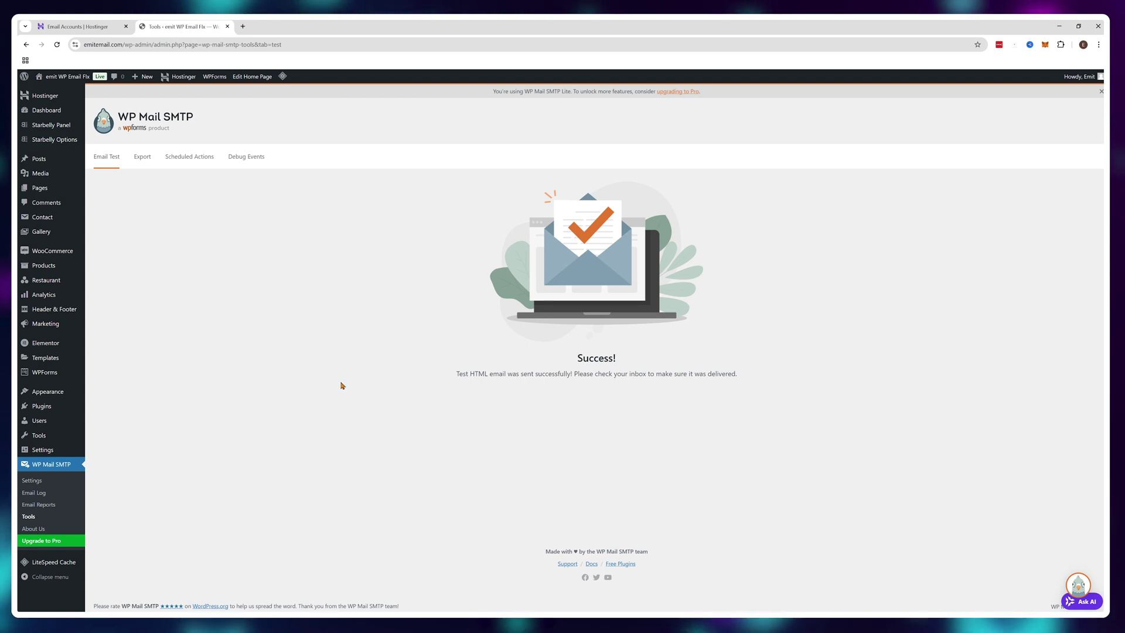
pyautogui.hotkey('ctrl', 'shift', 'Tab')
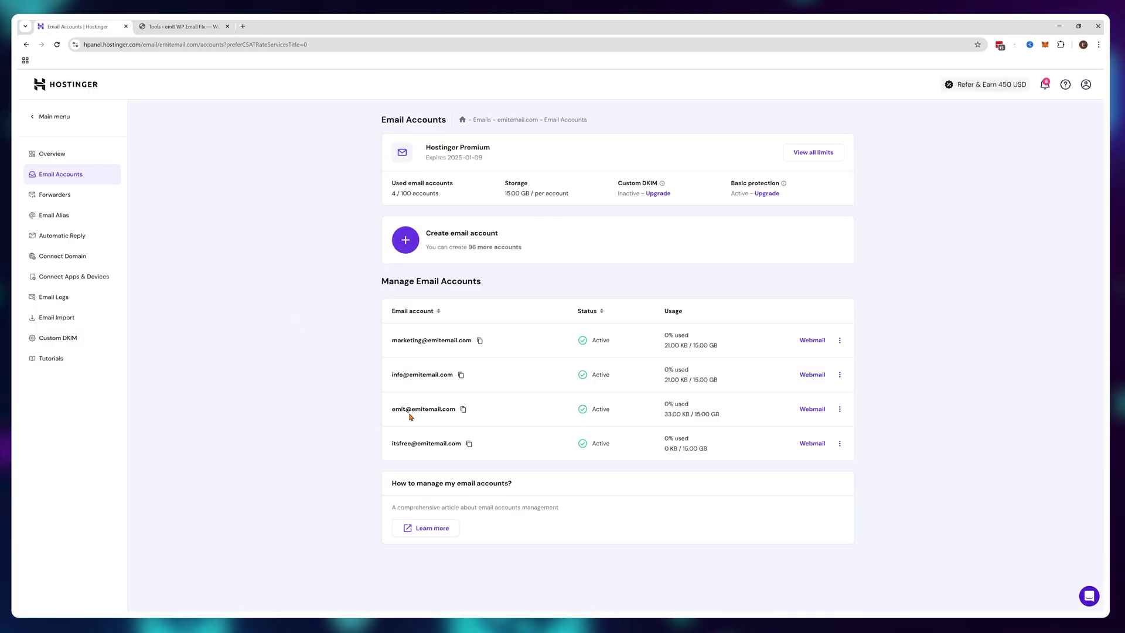
# Open the mailbox's webmail and read the 'WP Mail SMTP: HTML Test' message.
pyautogui.click(812, 408)
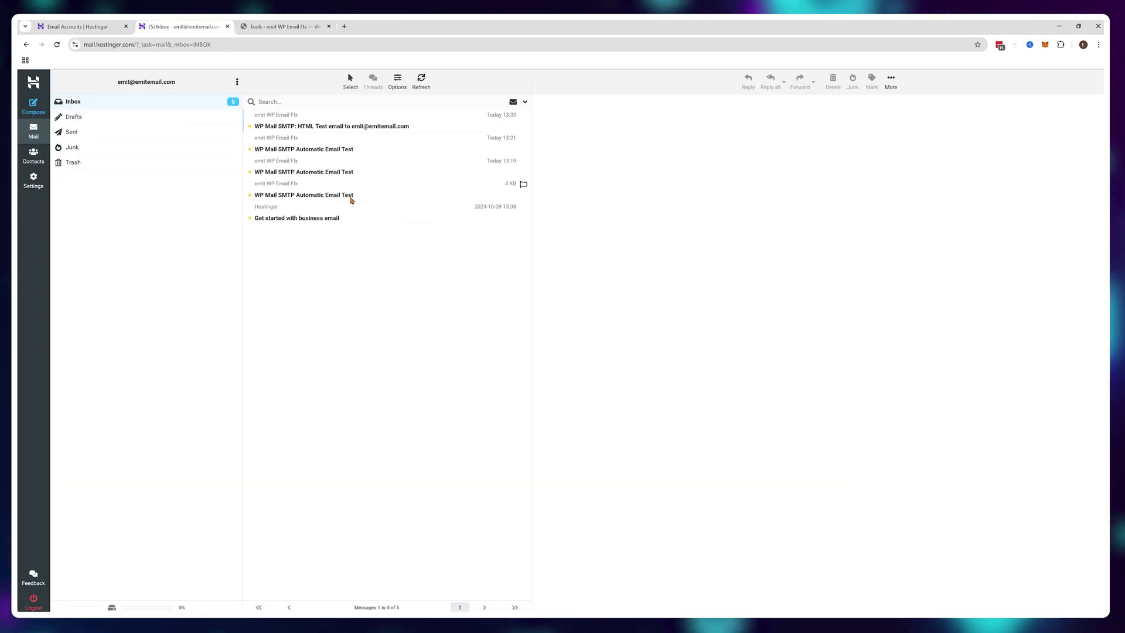
pyautogui.click(316, 125)
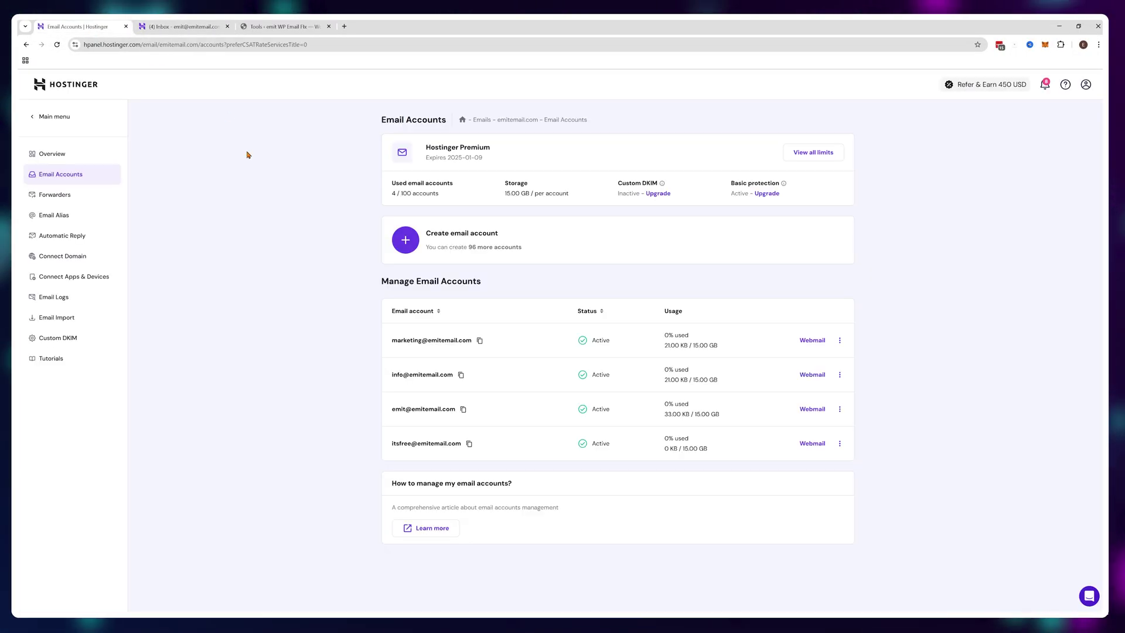
# Review emitemail.com's DNS records in Cloudflare, then search Hostinger's domain portfolio for 'emitemail'.
pyautogui.click(30, 118)
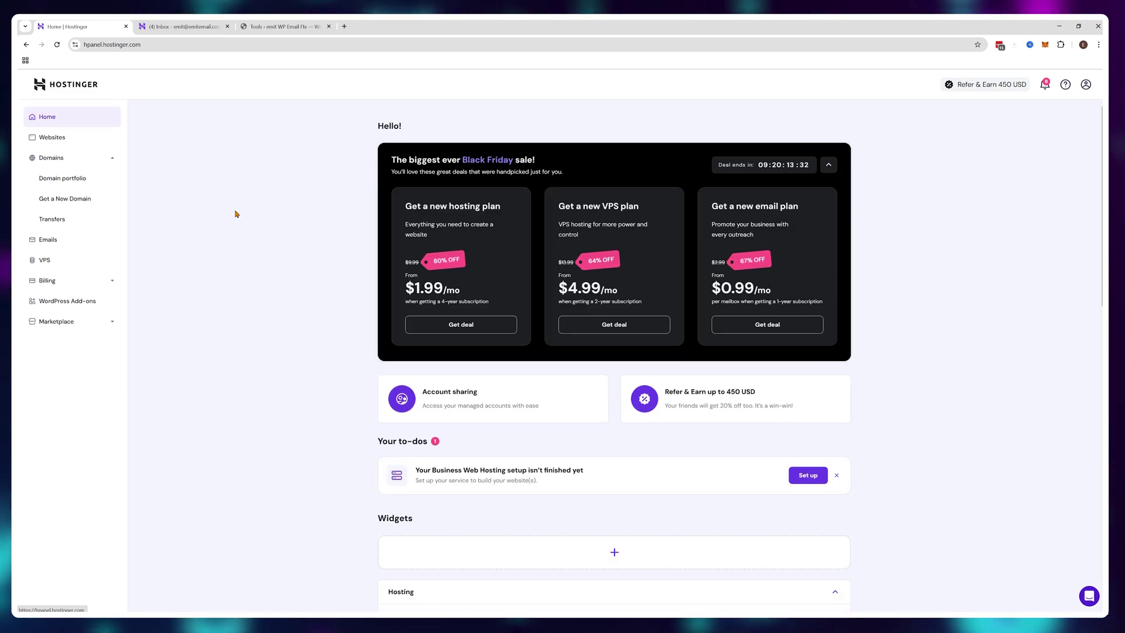
pyautogui.scroll(-3, 237, 214)
pyautogui.click(70, 176)
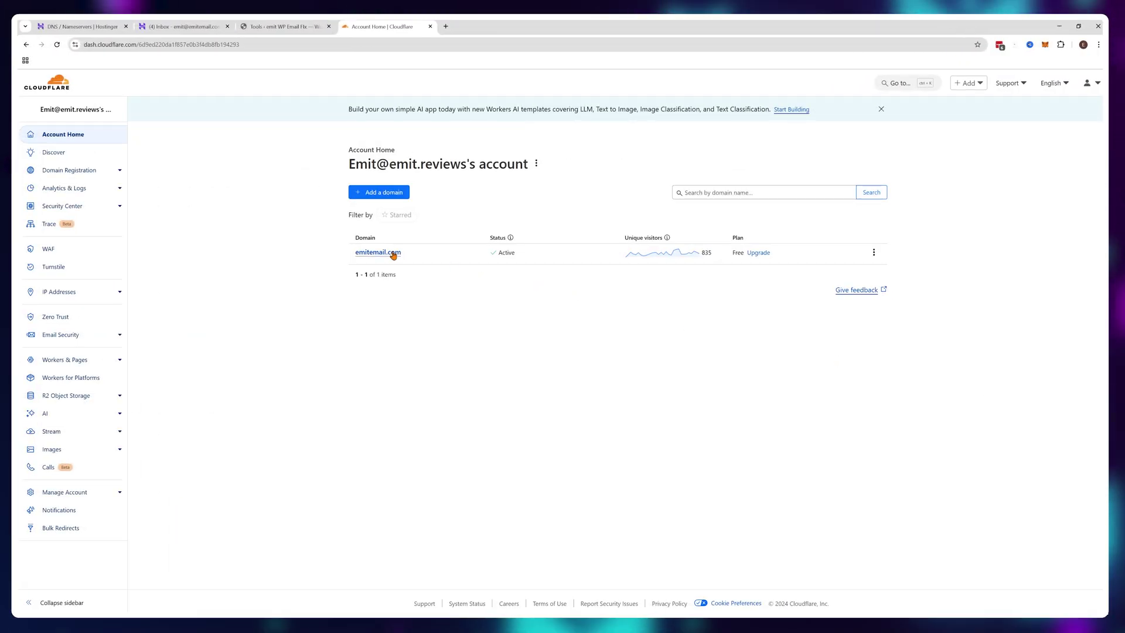
pyautogui.click(392, 253)
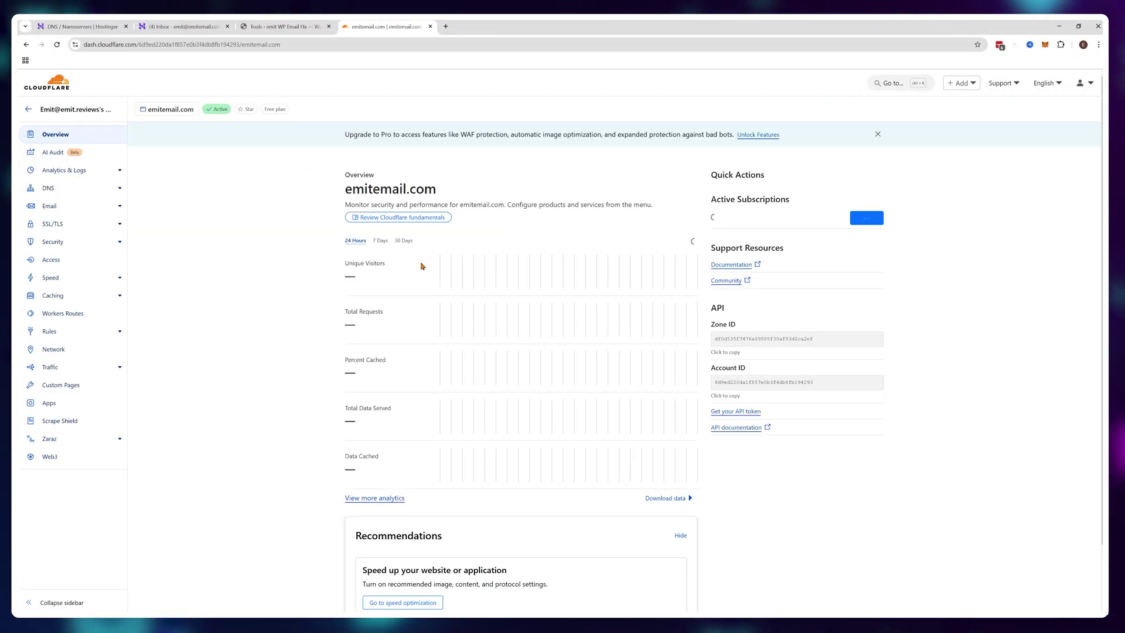
pyautogui.click(49, 188)
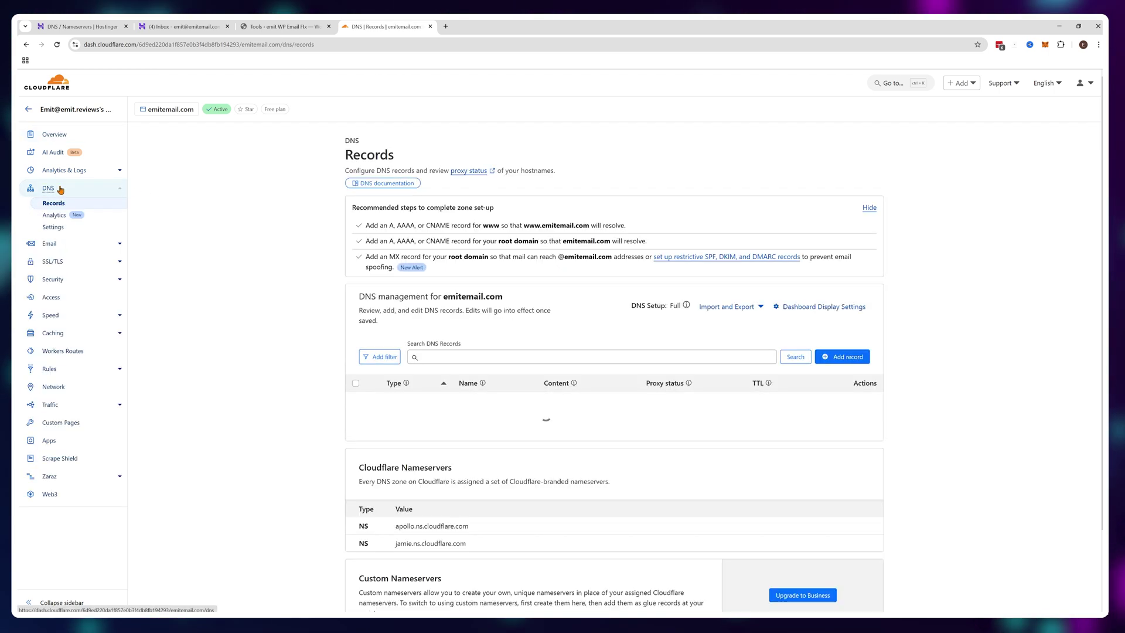
pyautogui.scroll(-4, 289, 242)
pyautogui.scroll(2, 290, 242)
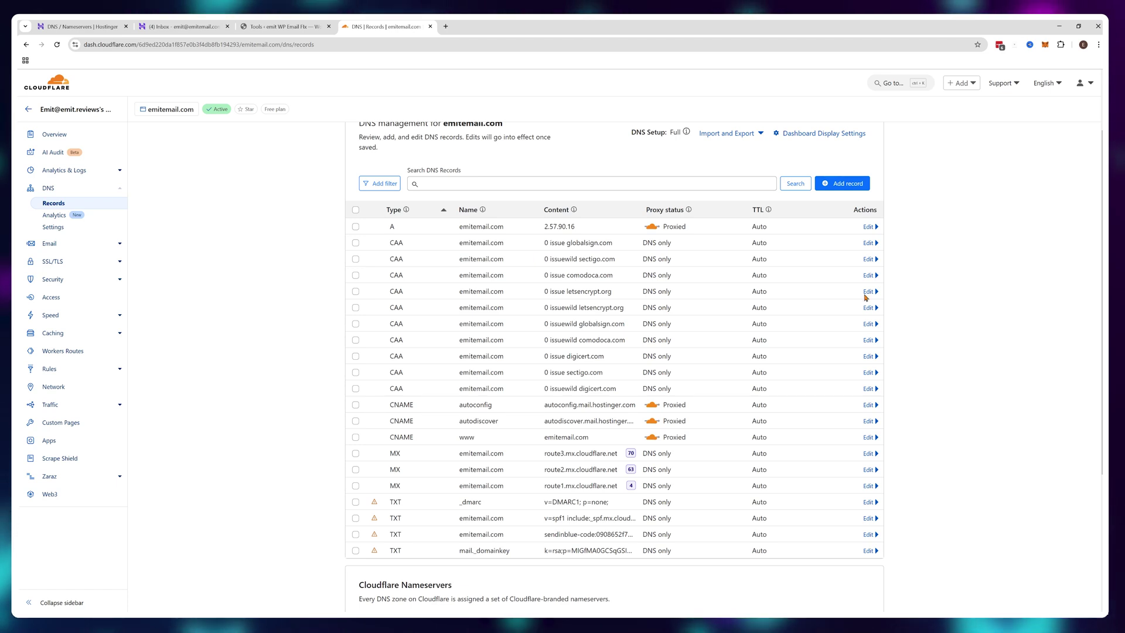
pyautogui.hotkey('ctrl', 'w')
pyautogui.click(439, 201)
pyautogui.write('emitemail')
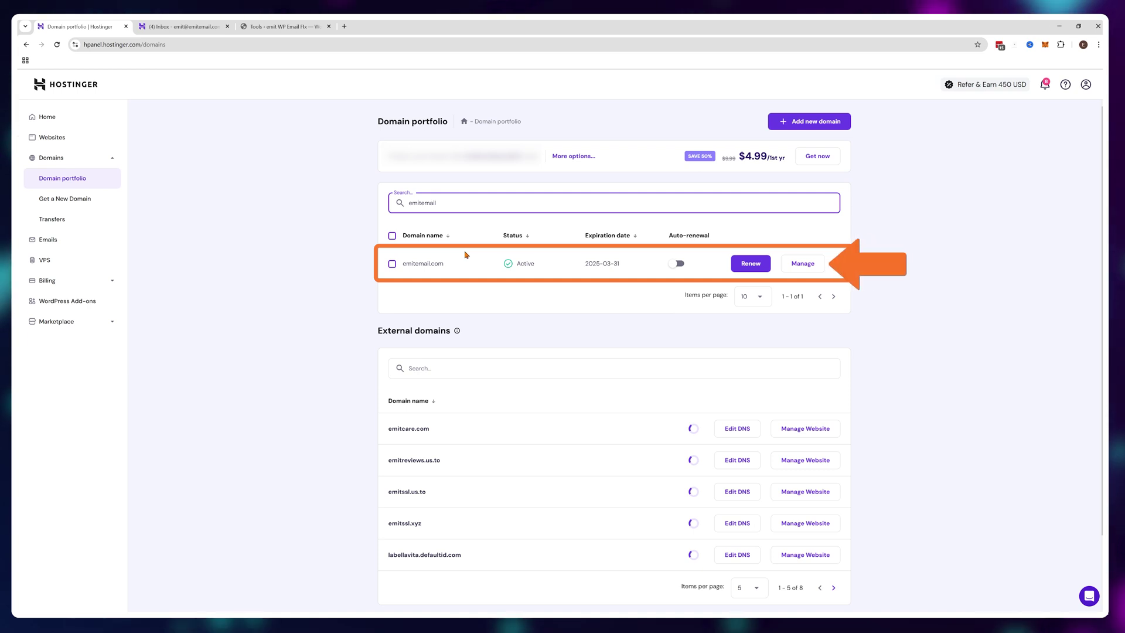
# Open emitemail.com's DNS zone and search its records for mx, dmarc, dkim and spf in turn.
pyautogui.click(787, 271)
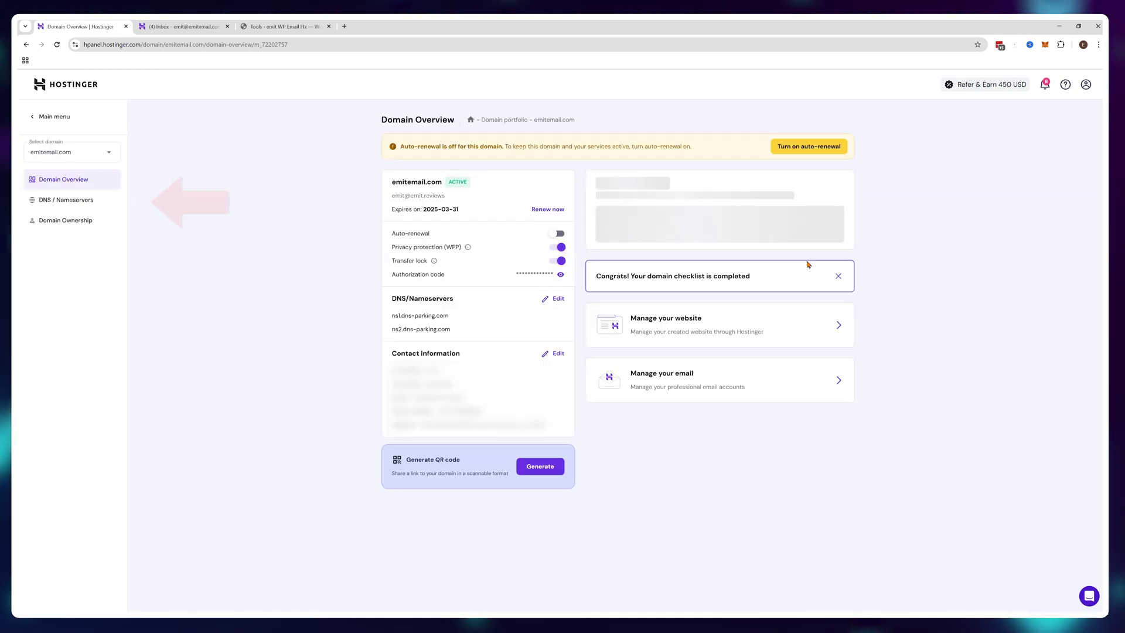
pyautogui.click(91, 206)
pyautogui.scroll(-1, 864, 351)
pyautogui.scroll(-2, 895, 349)
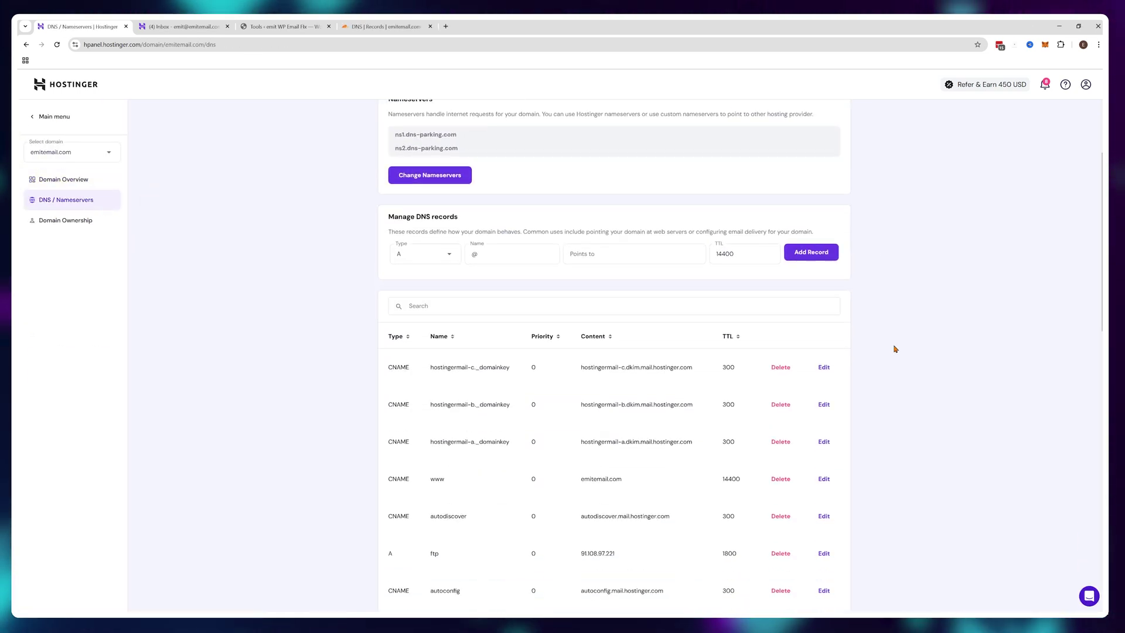
pyautogui.scroll(-4, 895, 349)
pyautogui.scroll(-5, 894, 349)
pyautogui.scroll(5, 894, 349)
pyautogui.scroll(5, 895, 349)
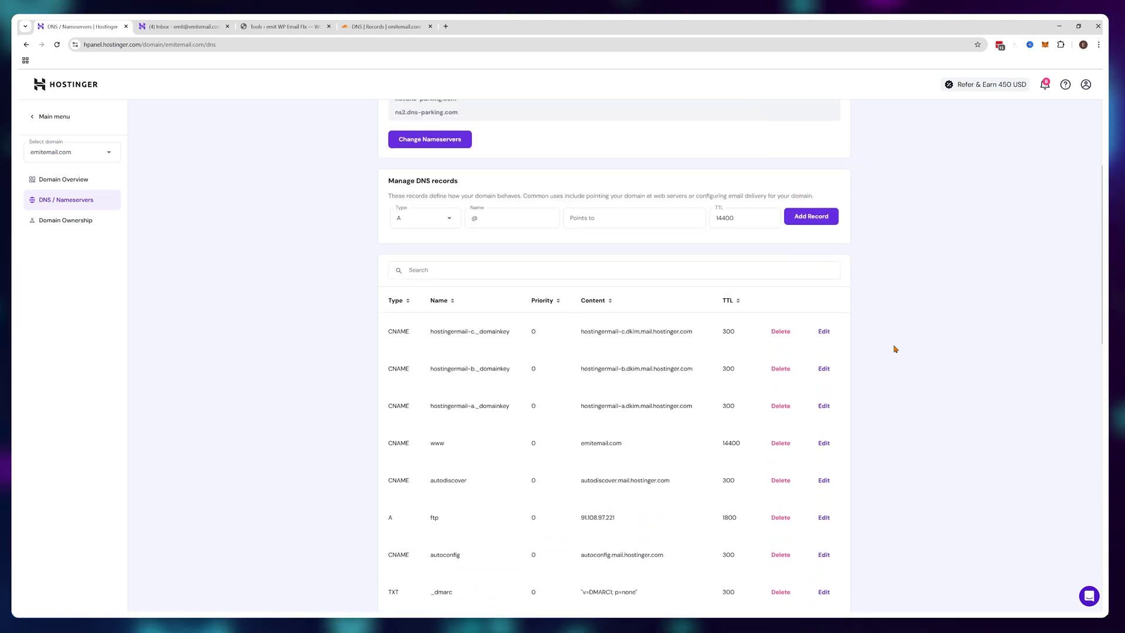
pyautogui.scroll(1, 895, 349)
pyautogui.click(578, 357)
pyautogui.write('mx')
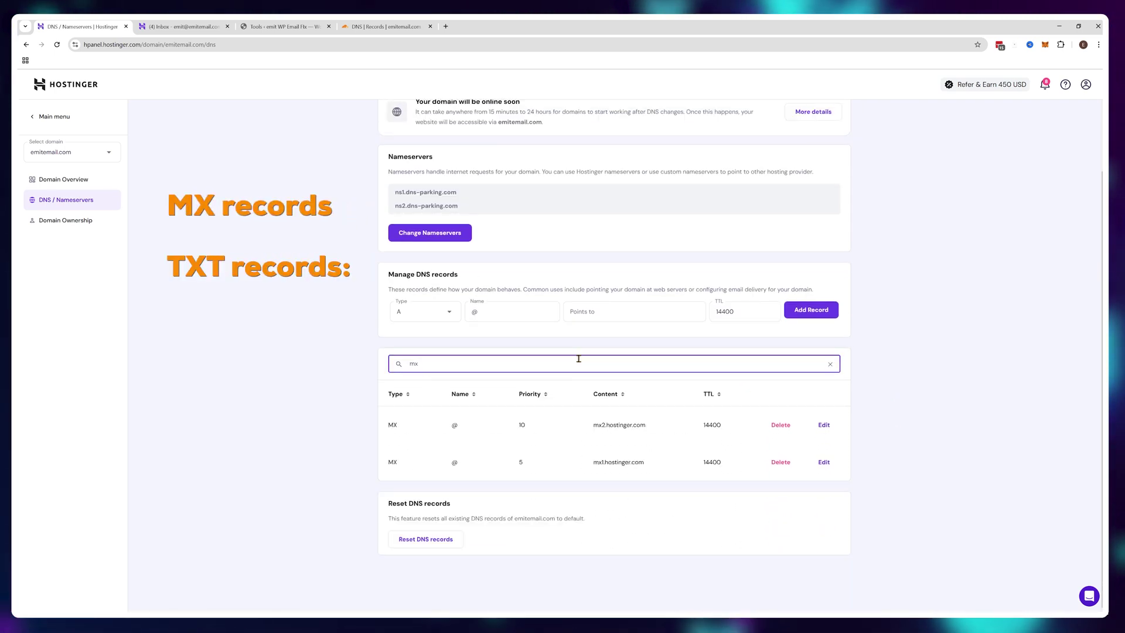
pyautogui.press('BackSpace')
pyautogui.press('BackSpace')
pyautogui.write('dmarc')
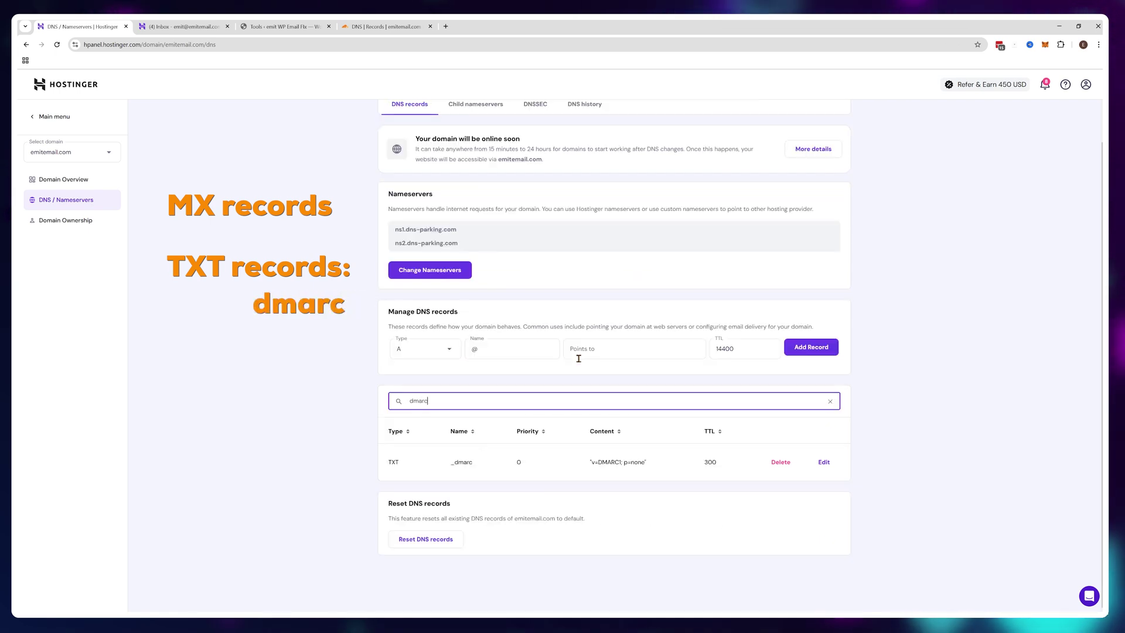
pyautogui.press('BackSpace')
pyautogui.press('BackSpace')
pyautogui.press('BackSpace')
pyautogui.write('dkim')
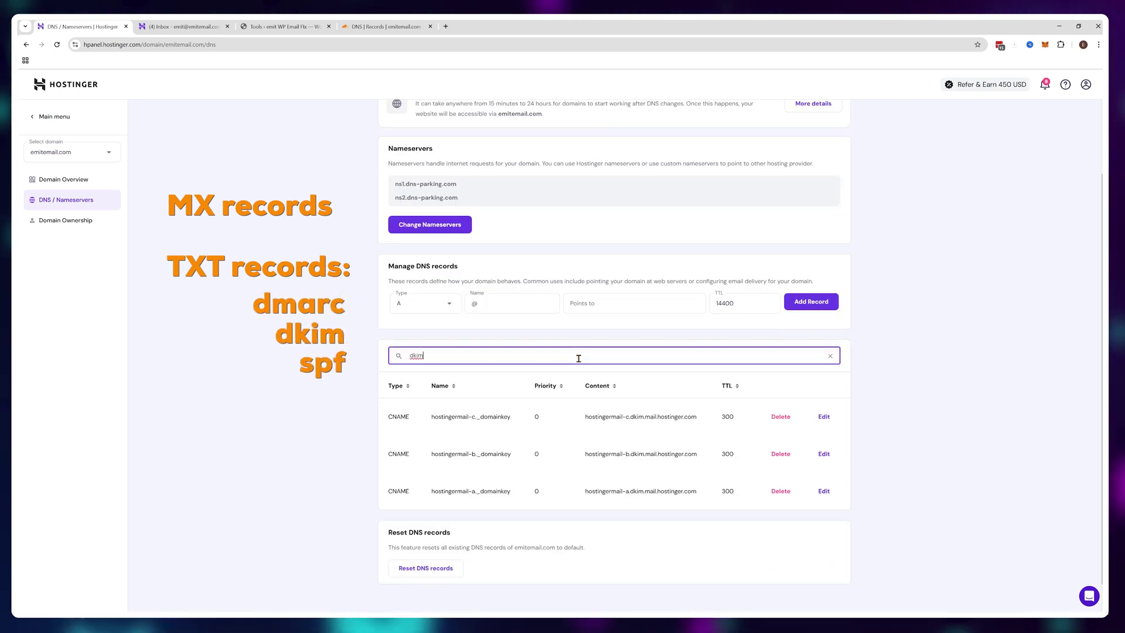
pyautogui.press('BackSpace')
pyautogui.press('BackSpace')
pyautogui.press('BackSpace')
pyautogui.write('spf')
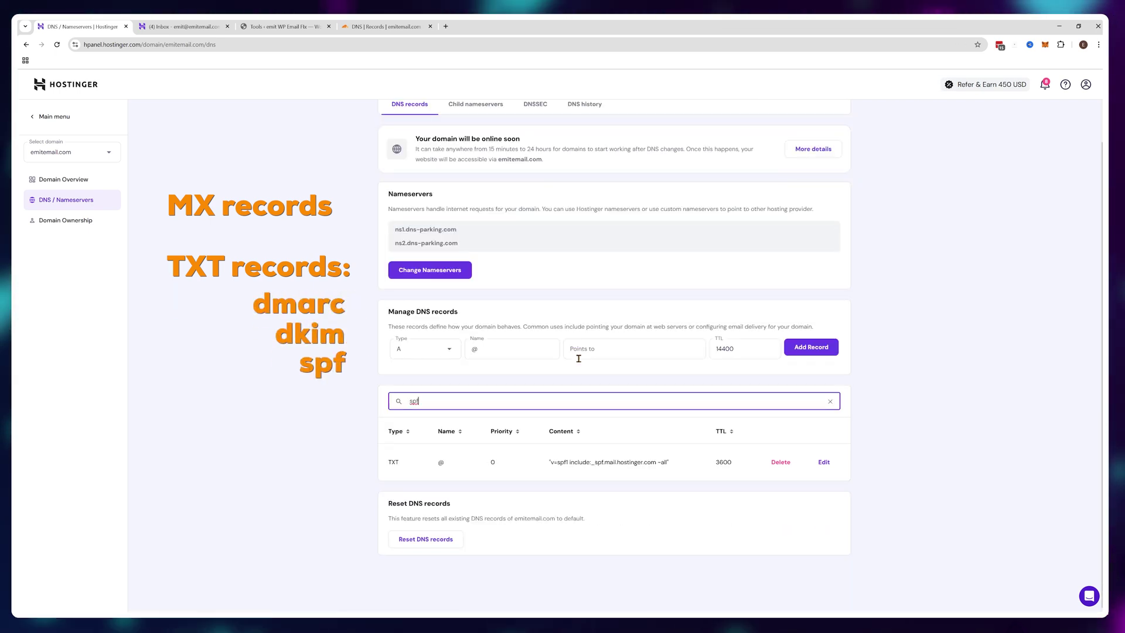
pyautogui.press('BackSpace')
pyautogui.press('BackSpace')
pyautogui.press('BackSpace')
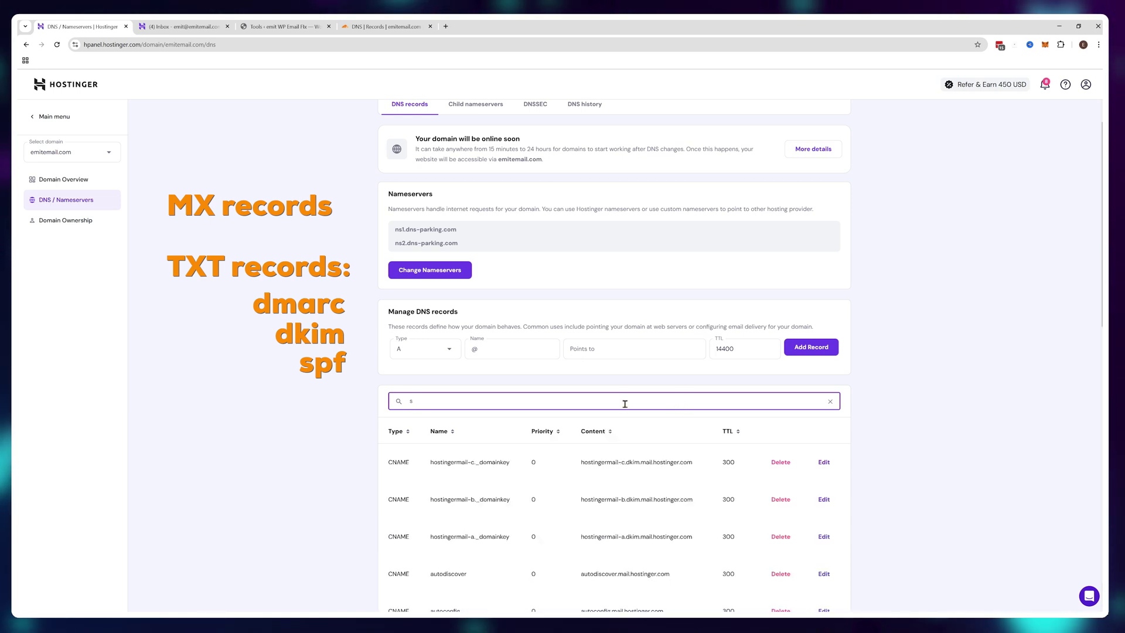
pyautogui.scroll(-1, 301, 395)
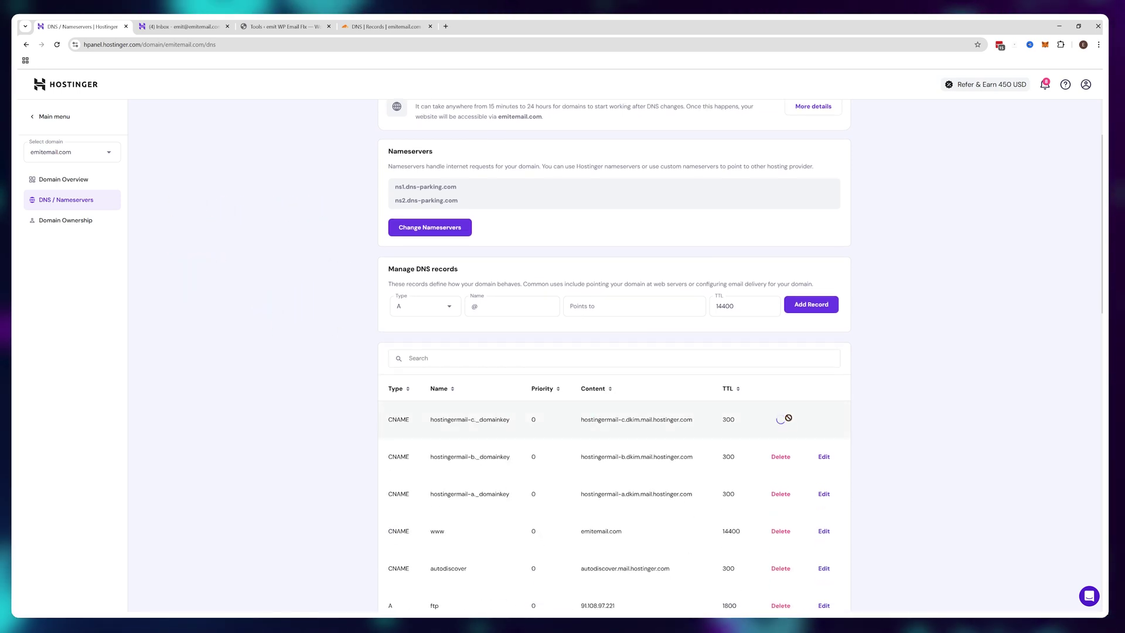
# Delete the hostingermail domainkey CNAMEs, the _dmarc and SPF TXT records, and both MX records.
pyautogui.click(789, 420)
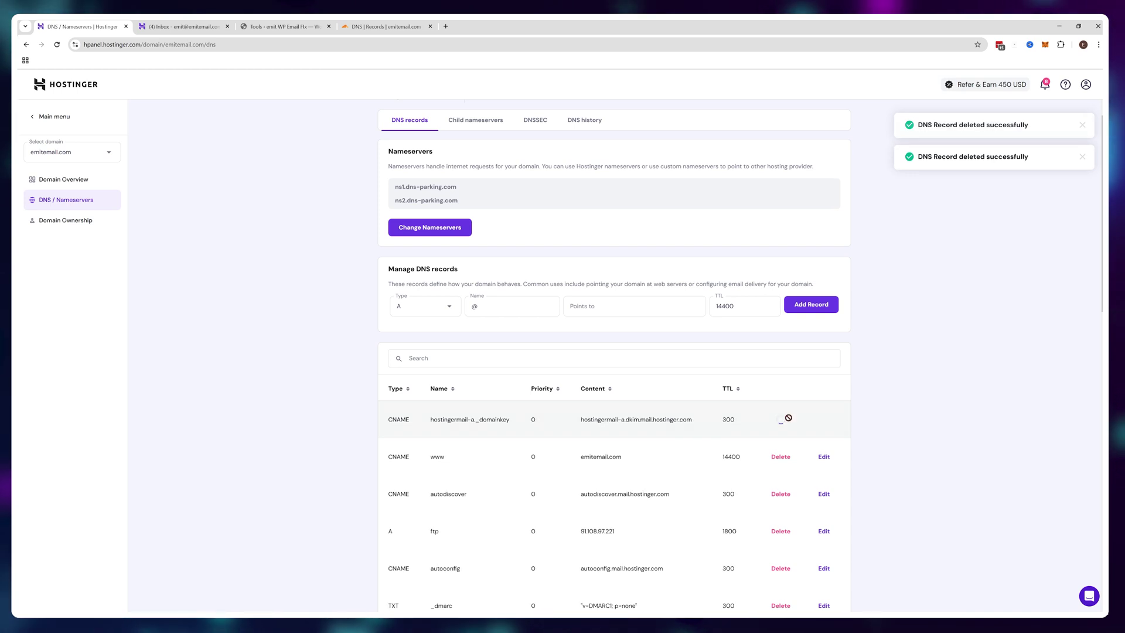
pyautogui.click(786, 421)
pyautogui.scroll(-2, 588, 439)
pyautogui.click(779, 439)
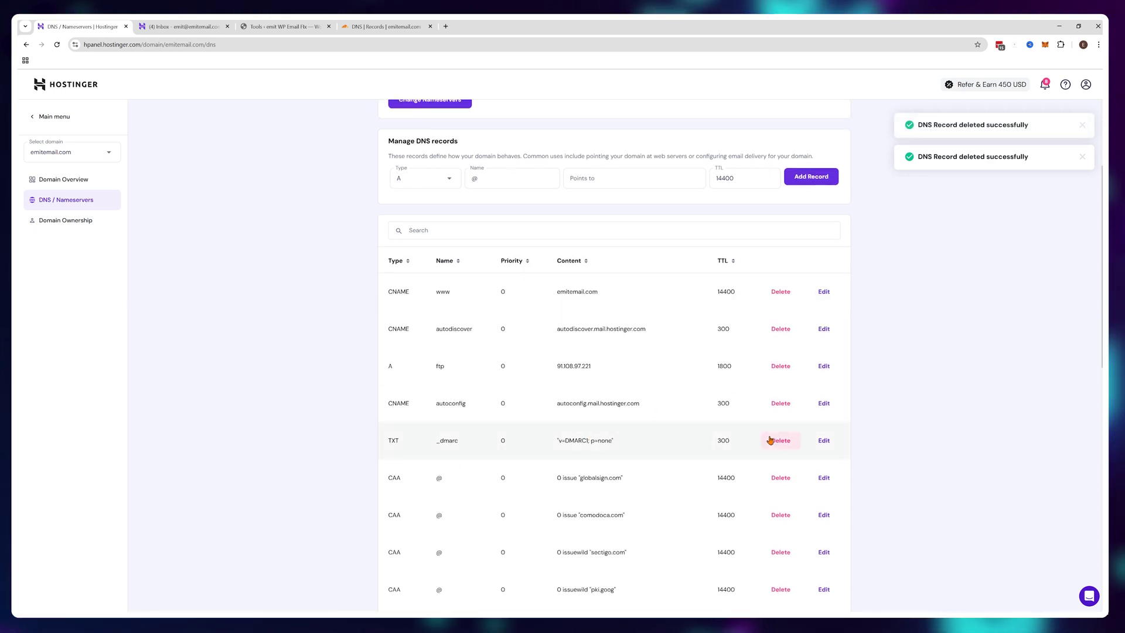
pyautogui.scroll(-3, 656, 411)
pyautogui.scroll(-4, 656, 410)
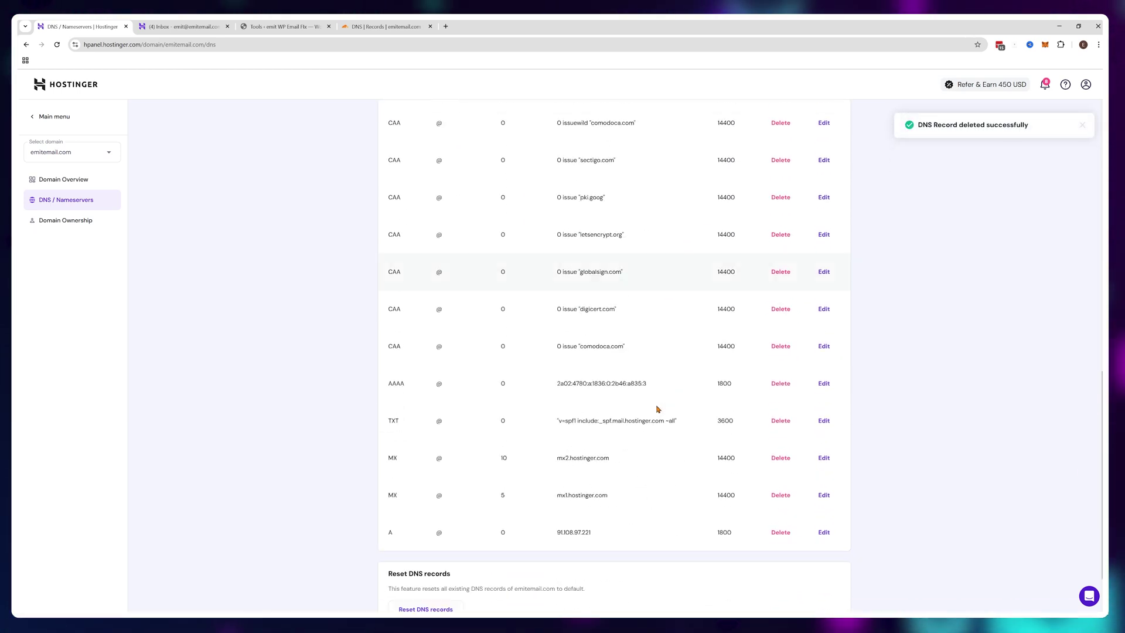
pyautogui.click(780, 412)
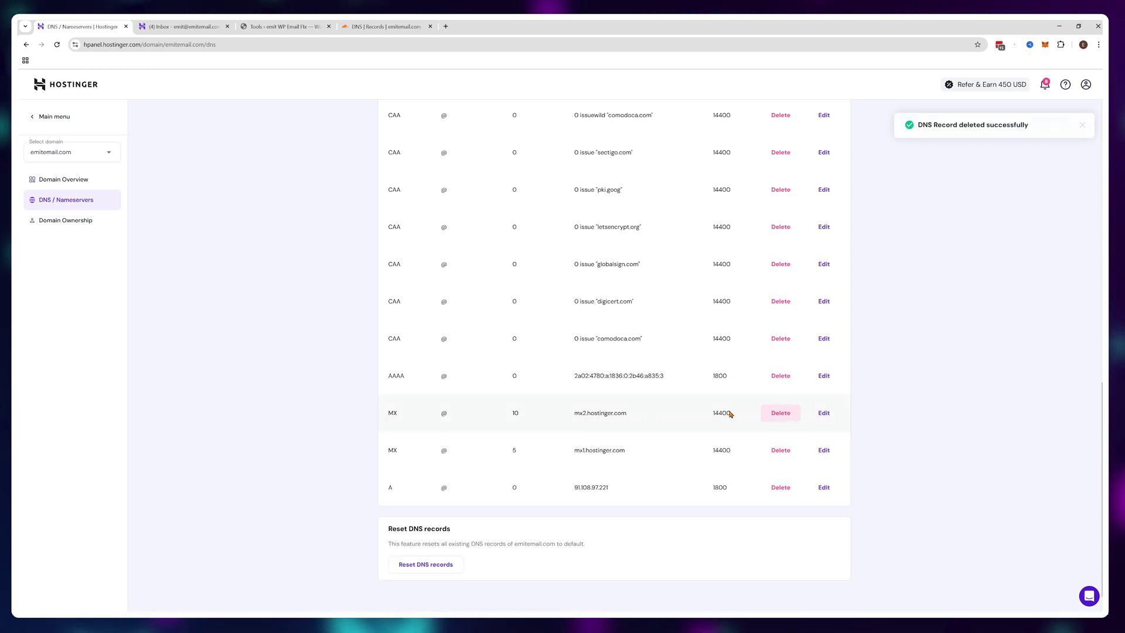
pyautogui.click(779, 412)
pyautogui.click(773, 425)
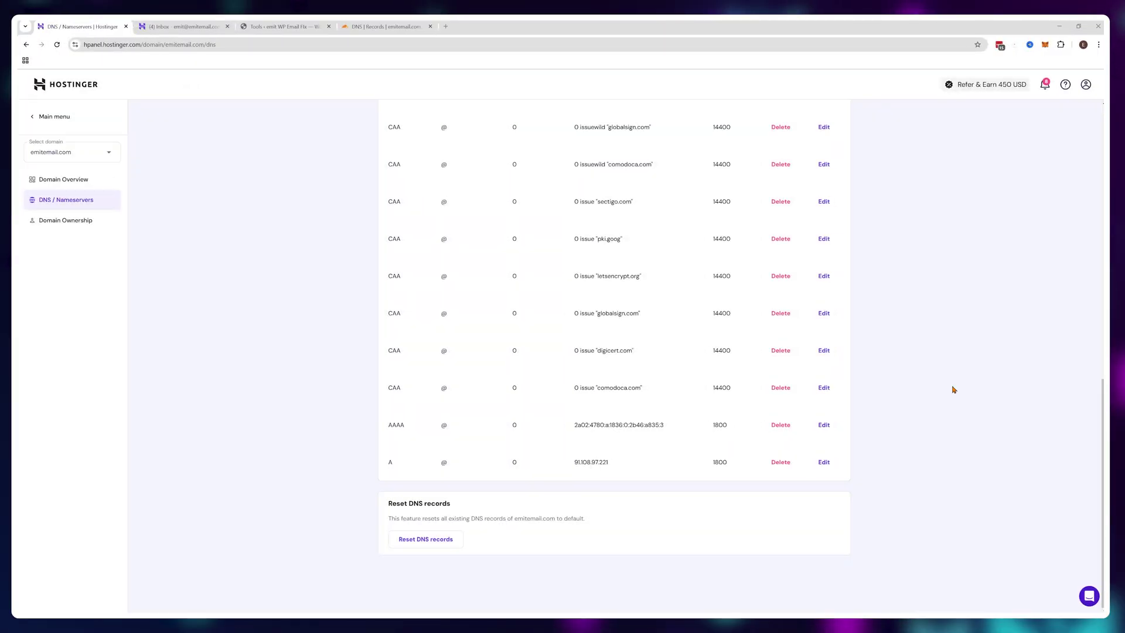
pyautogui.scroll(4, 957, 387)
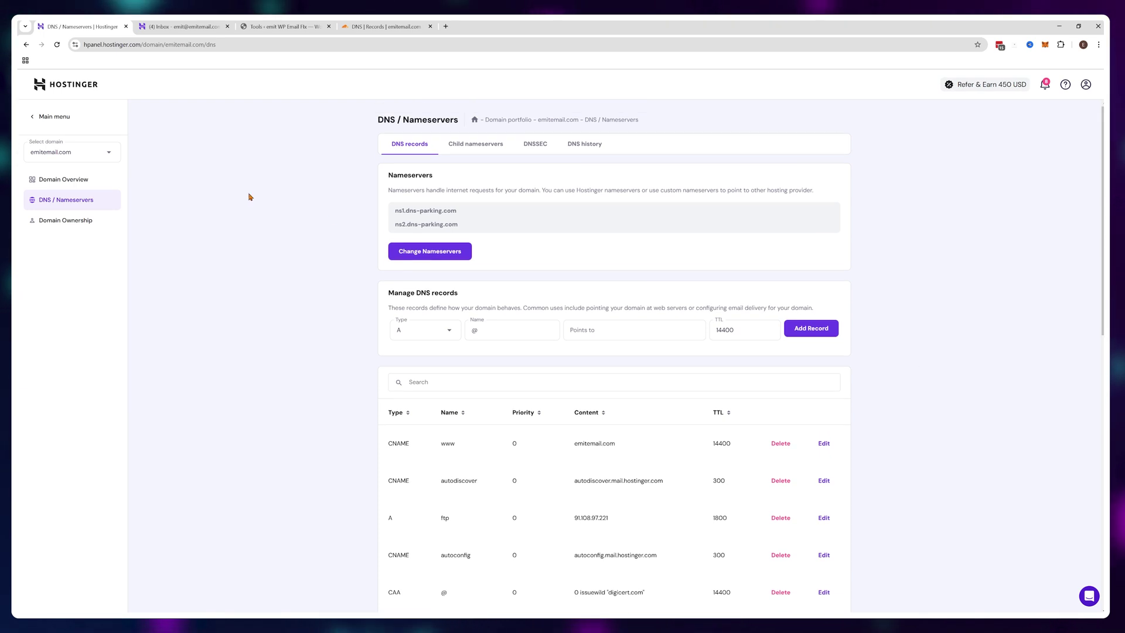
pyautogui.click(55, 117)
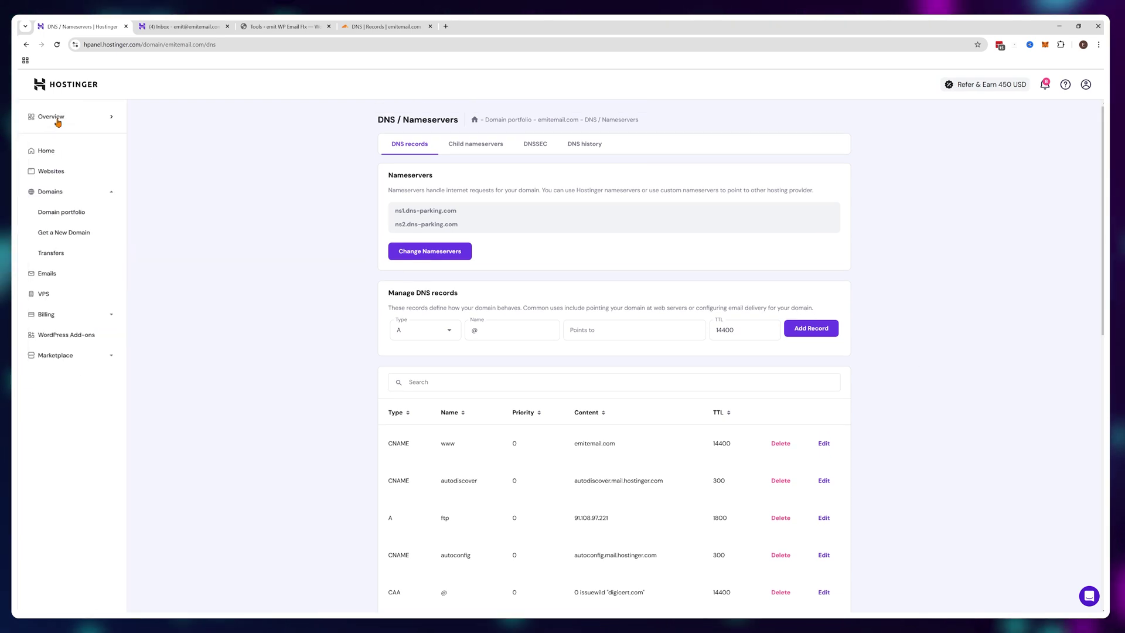
pyautogui.click(64, 271)
pyautogui.click(464, 209)
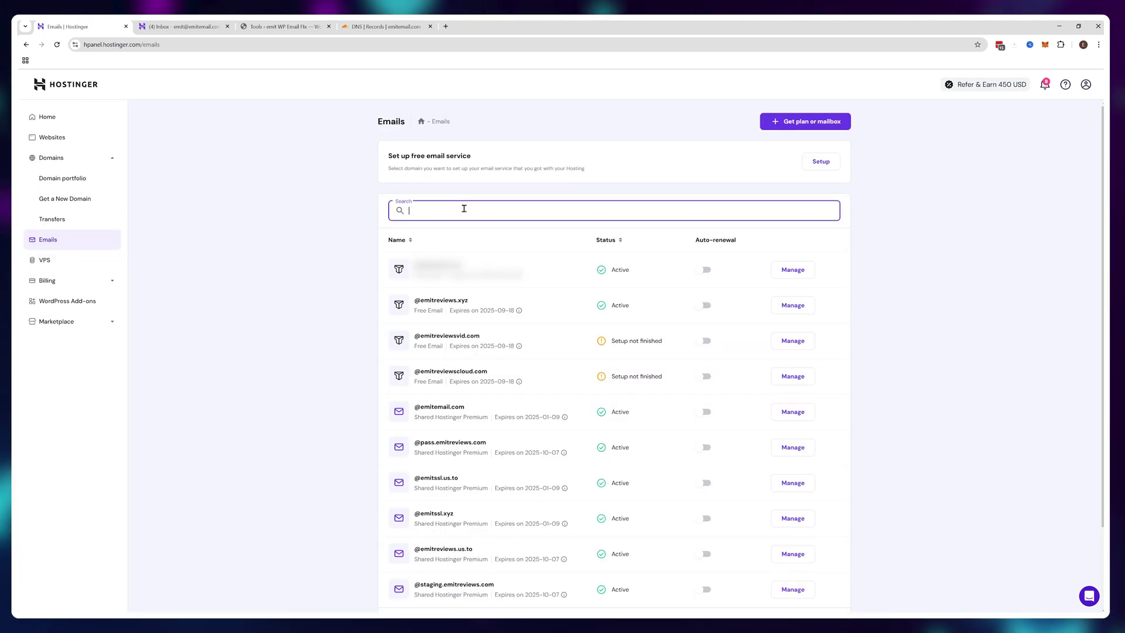
pyautogui.write('email')
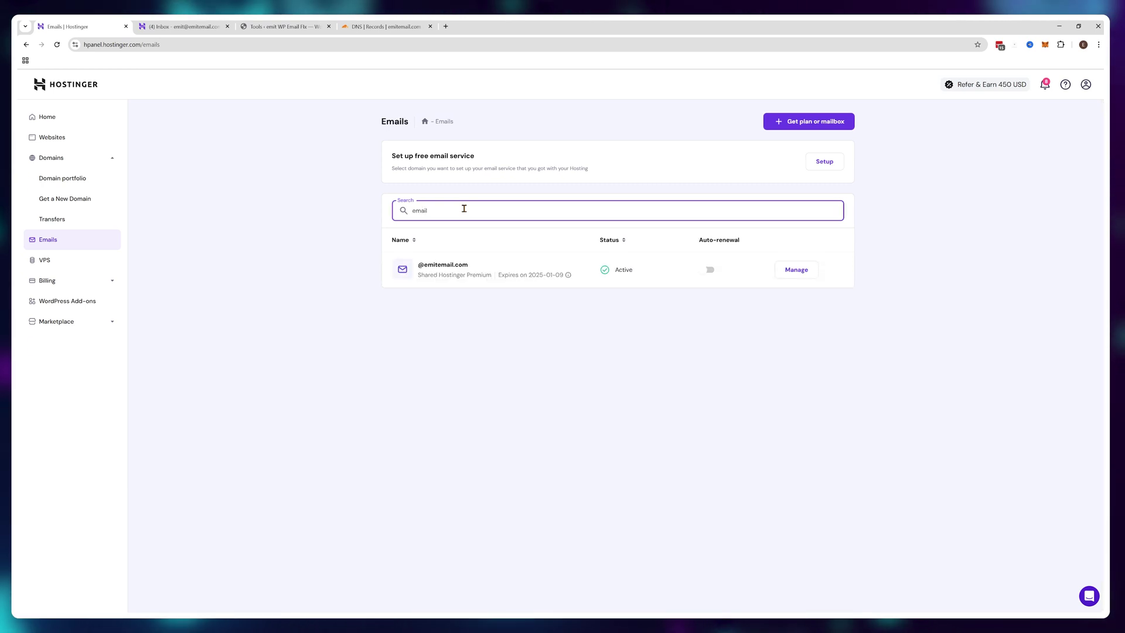
pyautogui.click(807, 274)
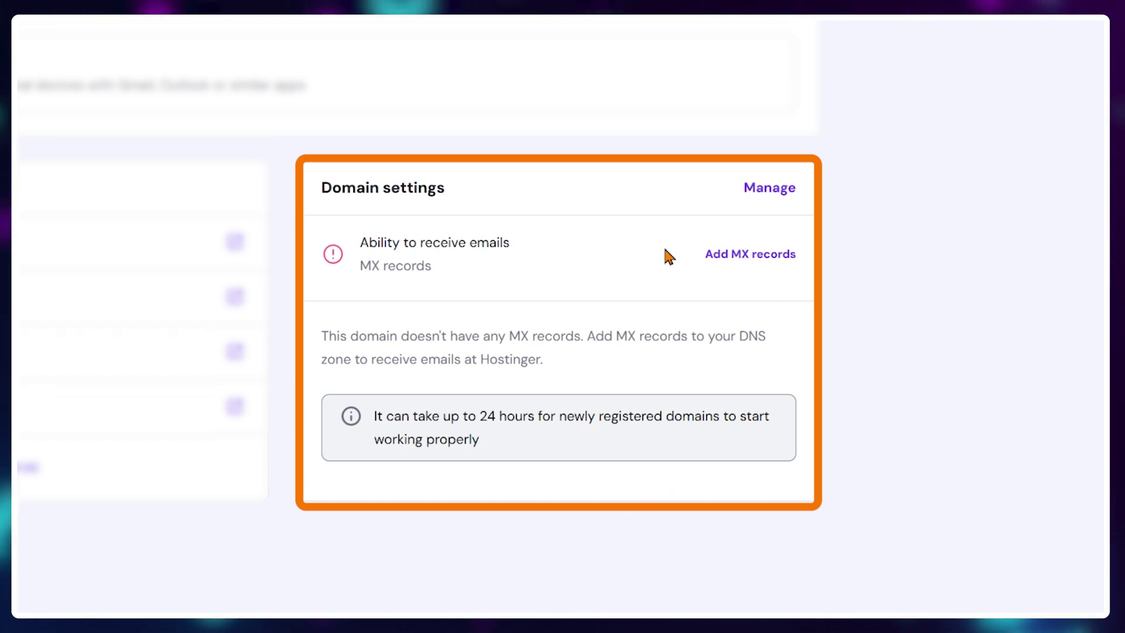
pyautogui.click(757, 195)
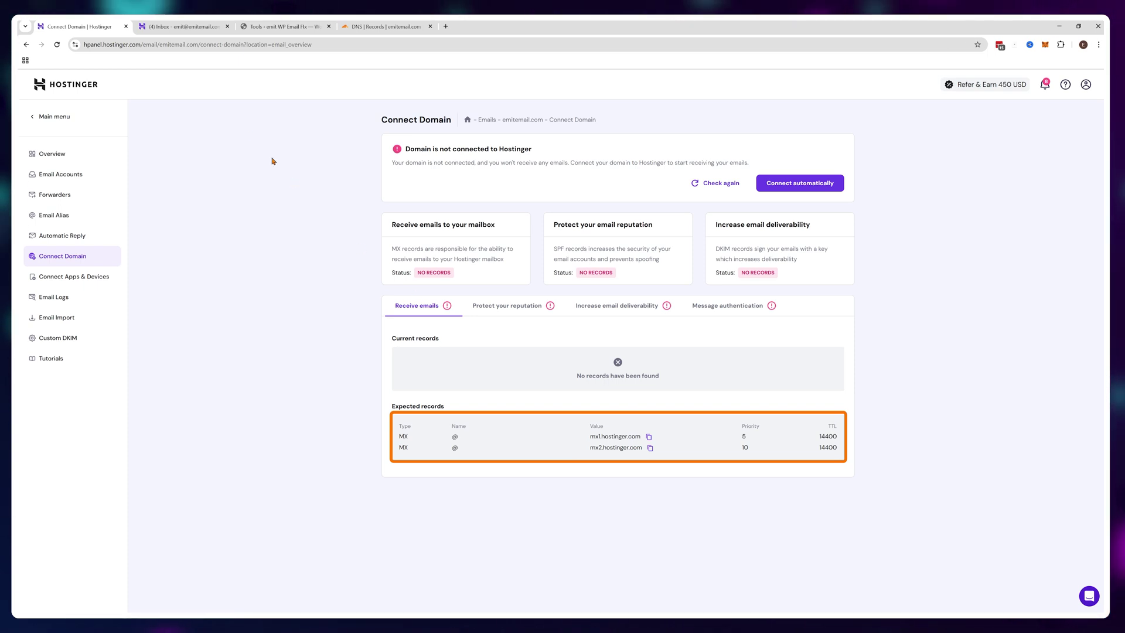
# Load emitemail.com's DNS records page in the spare browser tab.
pyautogui.click(176, 26)
pyautogui.write('hostinger.com')
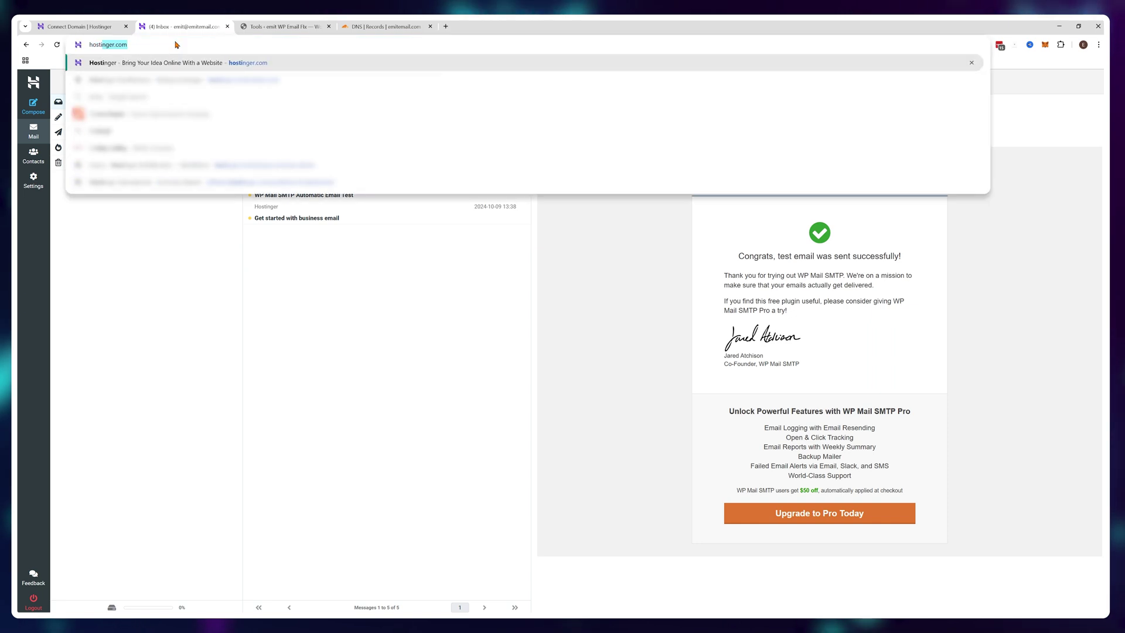
pyautogui.press('Return')
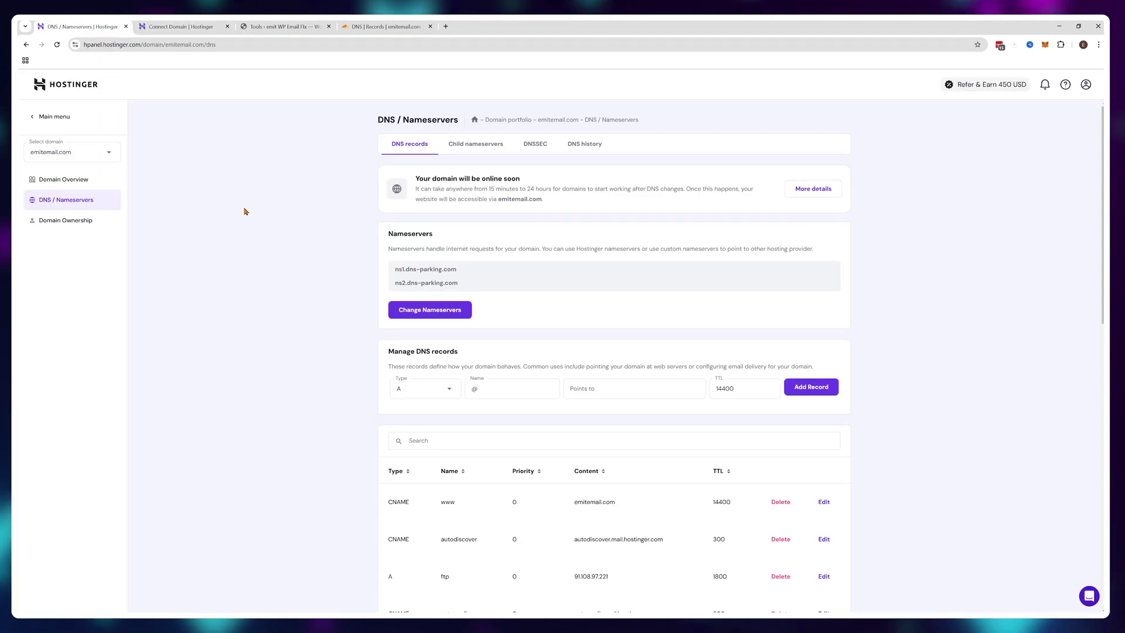
pyautogui.hotkey('ctrl', 'Tab')
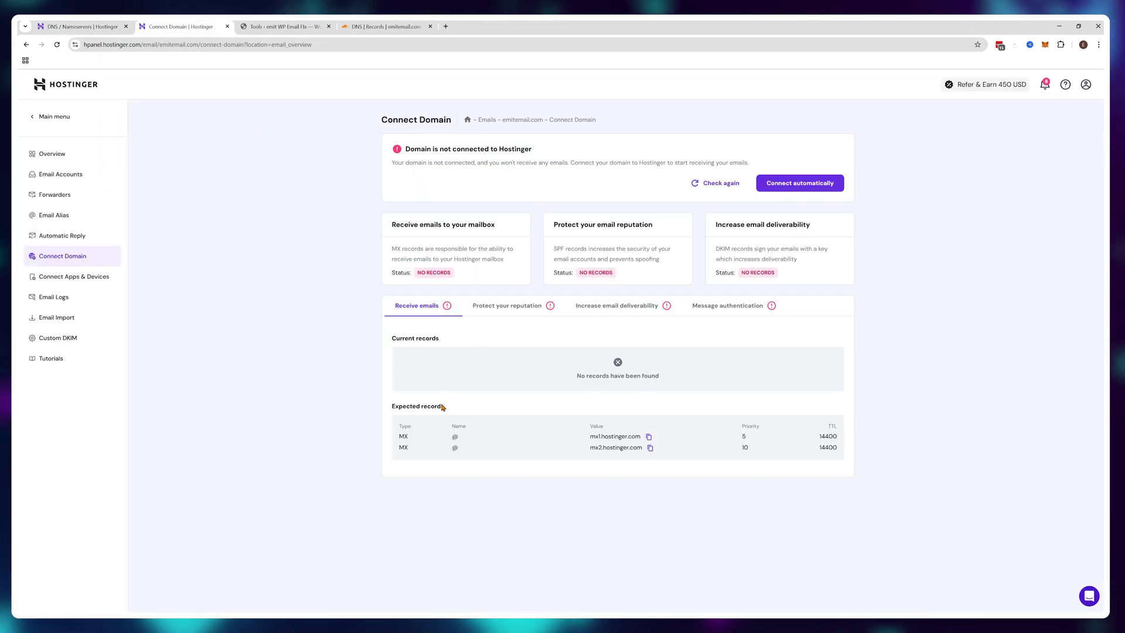
pyautogui.click(97, 29)
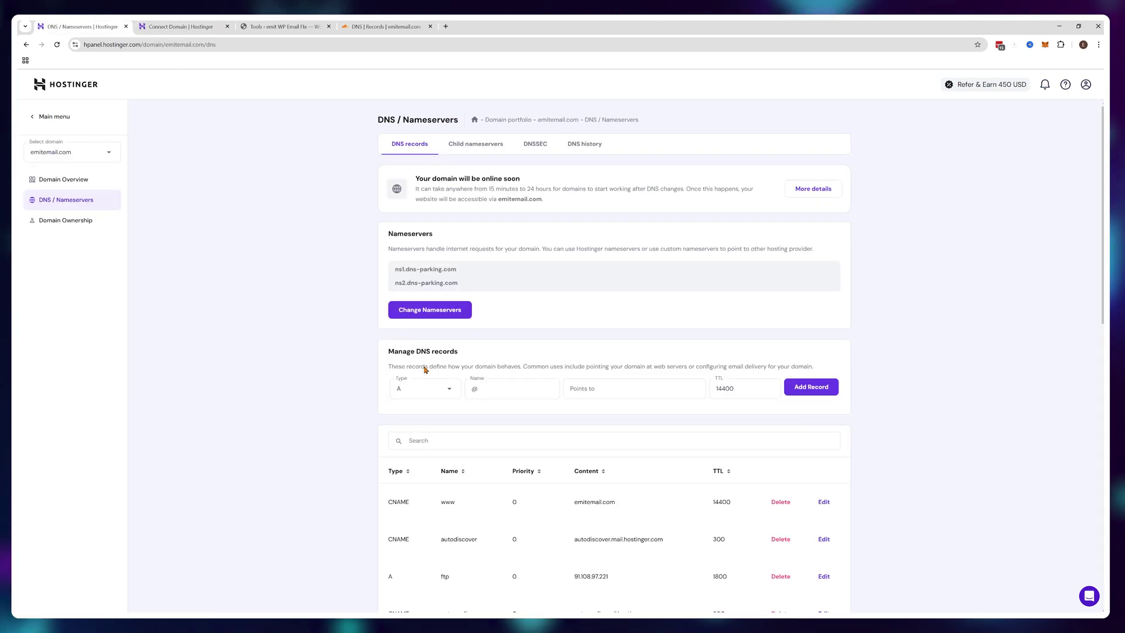
# Add an MX record for mx1.hostinger.com with priority 5.
pyautogui.click(425, 392)
pyautogui.click(419, 438)
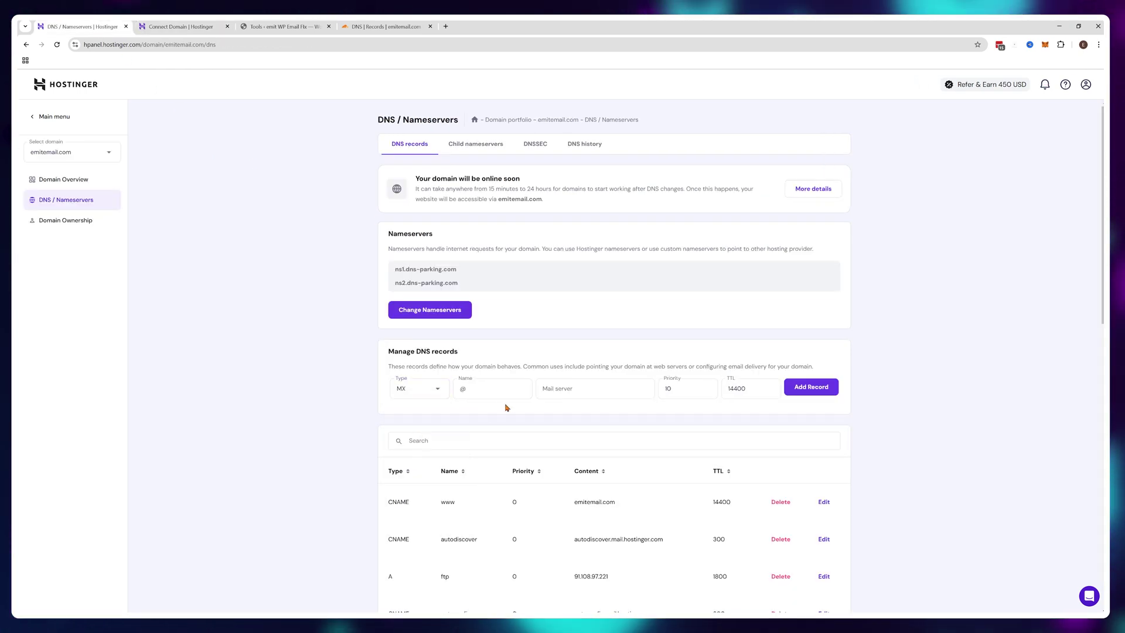
pyautogui.hotkey('ctrl', 'Tab')
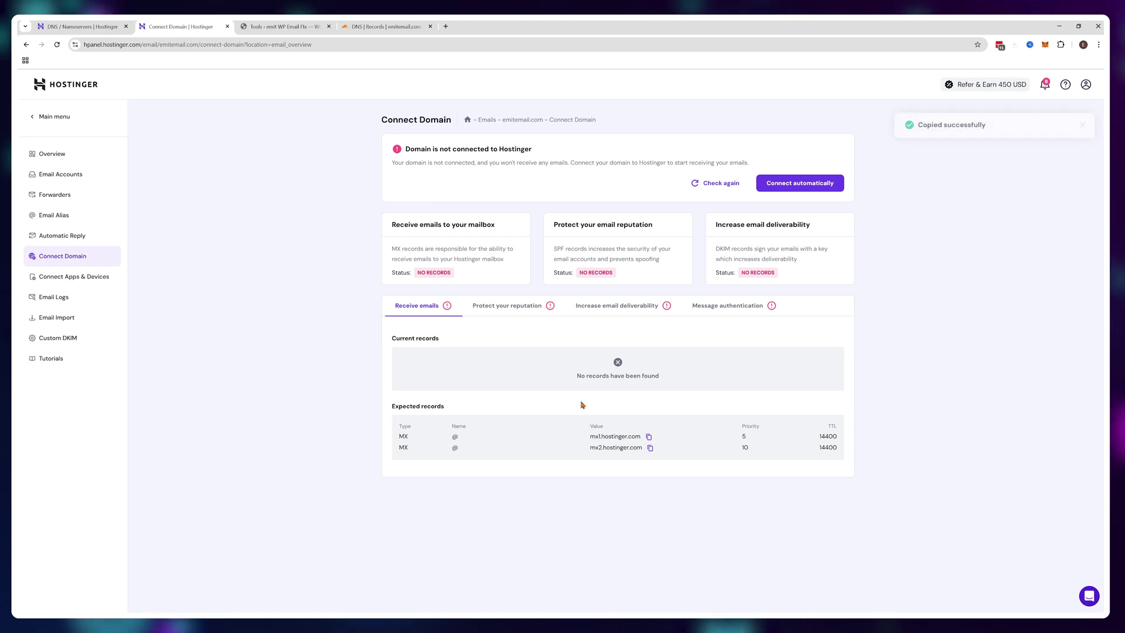
pyautogui.doubleClick(649, 437)
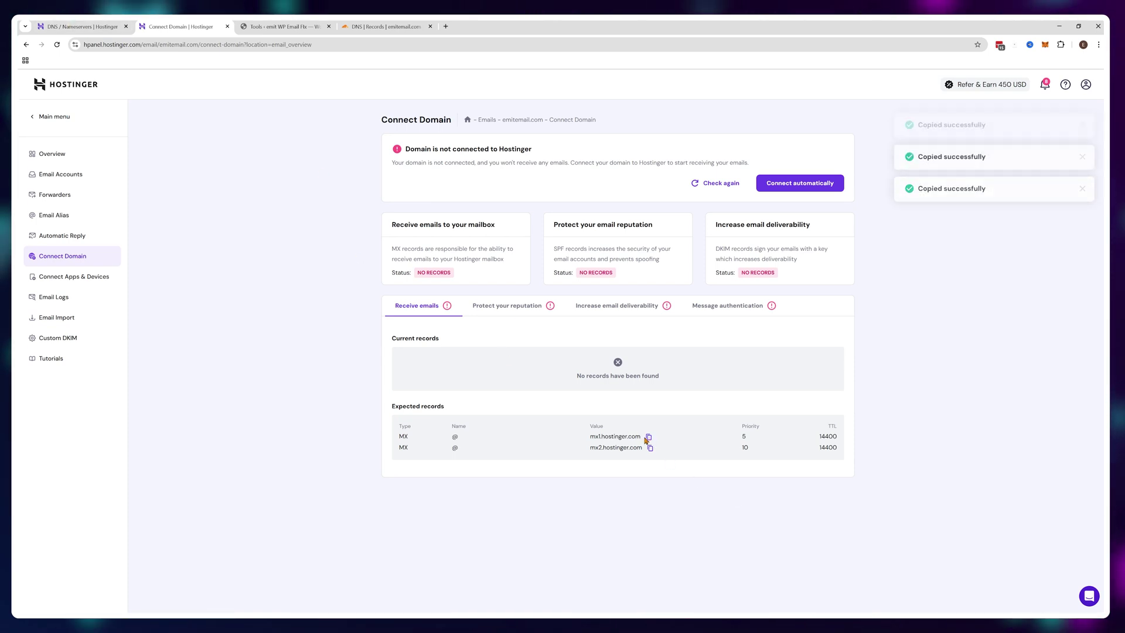
pyautogui.click(60, 25)
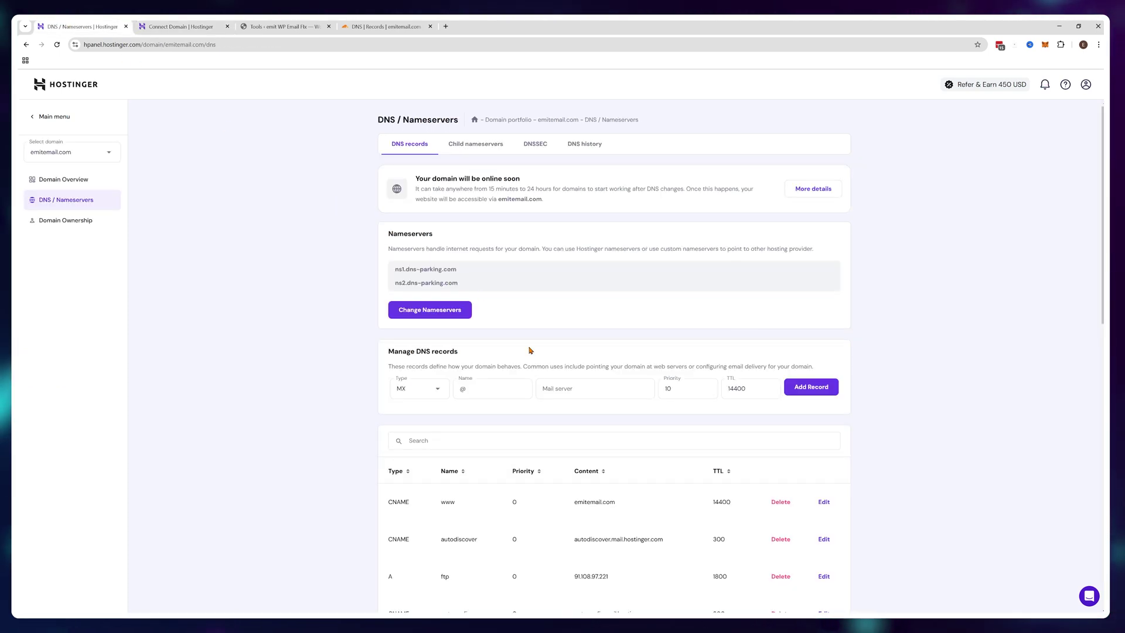
pyautogui.click(199, 24)
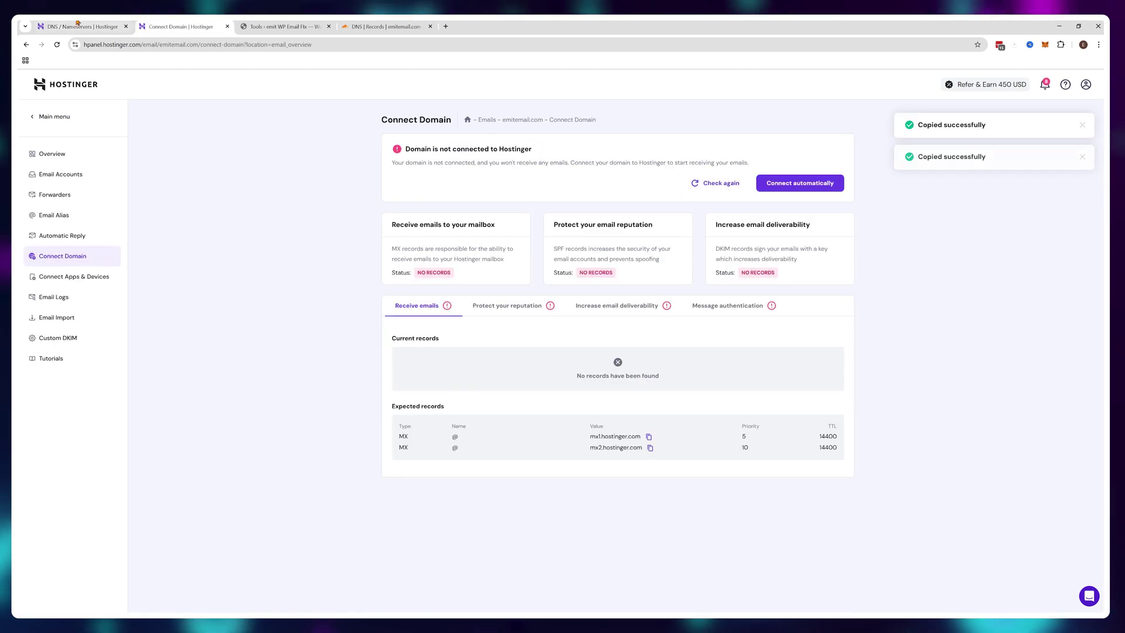
pyautogui.click(70, 24)
pyautogui.doubleClick(668, 389)
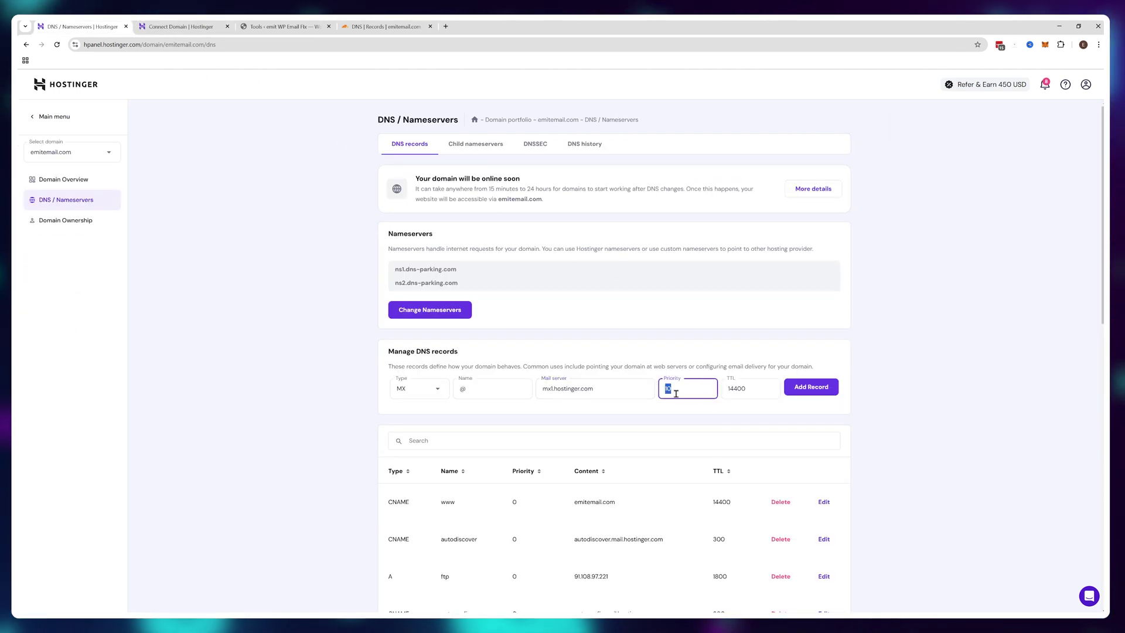
pyautogui.click(824, 393)
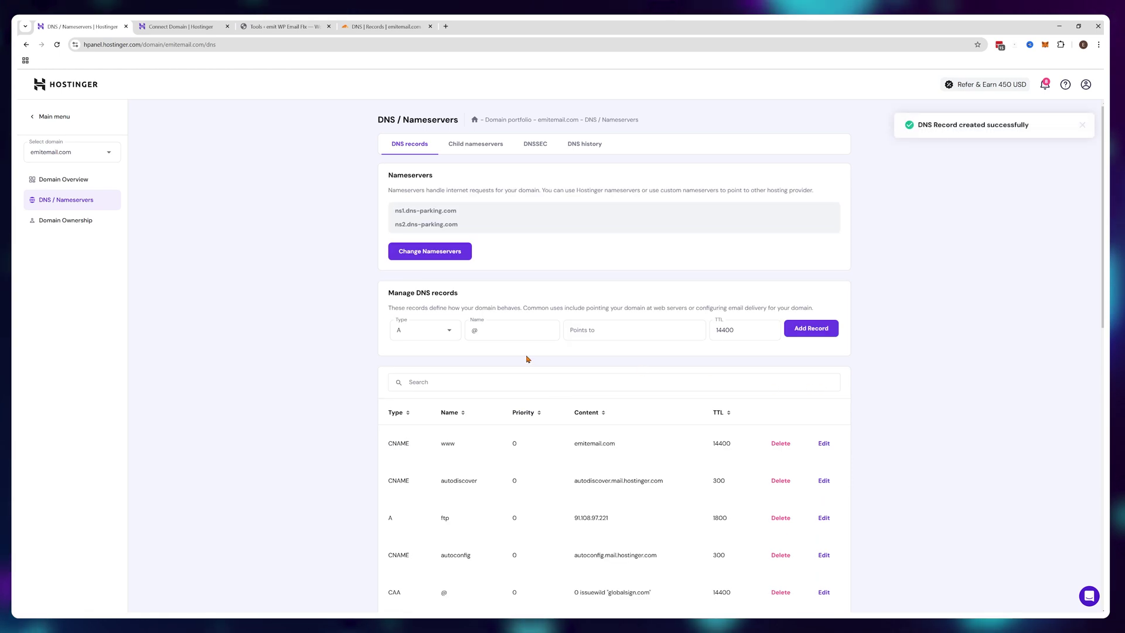
# Add the second MX record for mx2.hostinger.com with priority 10.
pyautogui.click(437, 334)
pyautogui.scroll(-3, 437, 392)
pyautogui.scroll(2, 437, 392)
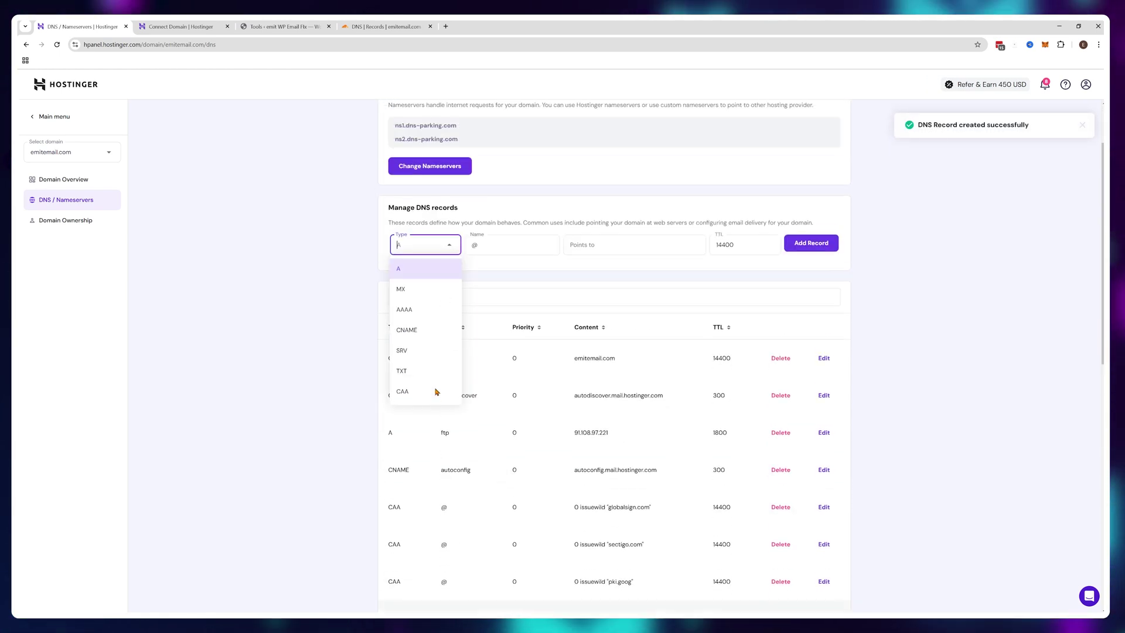
pyautogui.click(405, 295)
pyautogui.scroll(1, 496, 326)
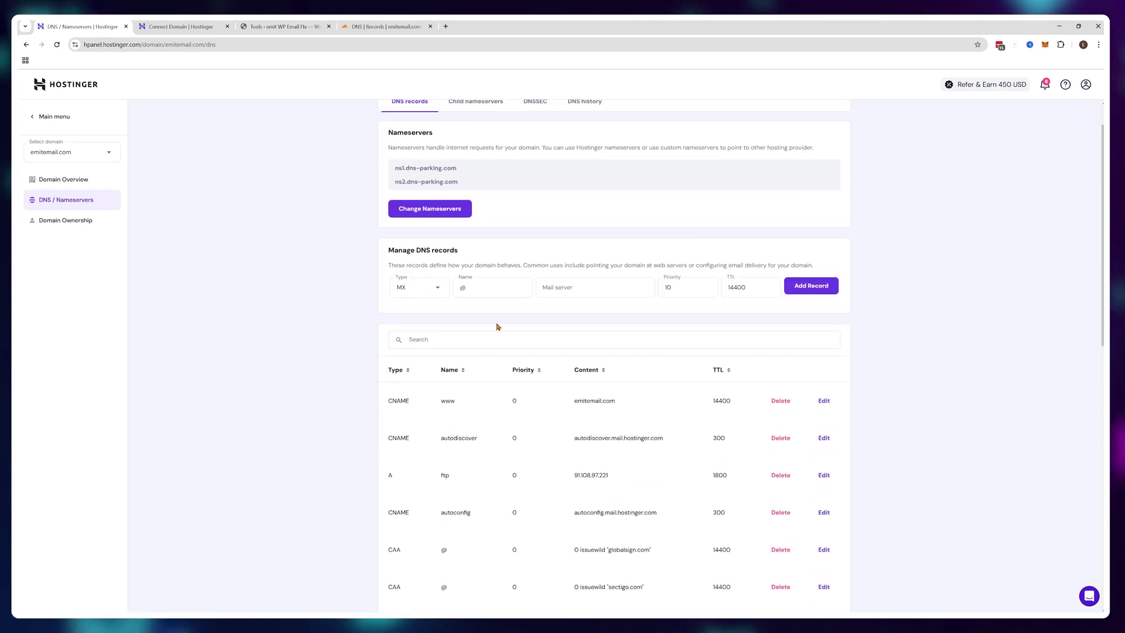
pyautogui.click(181, 27)
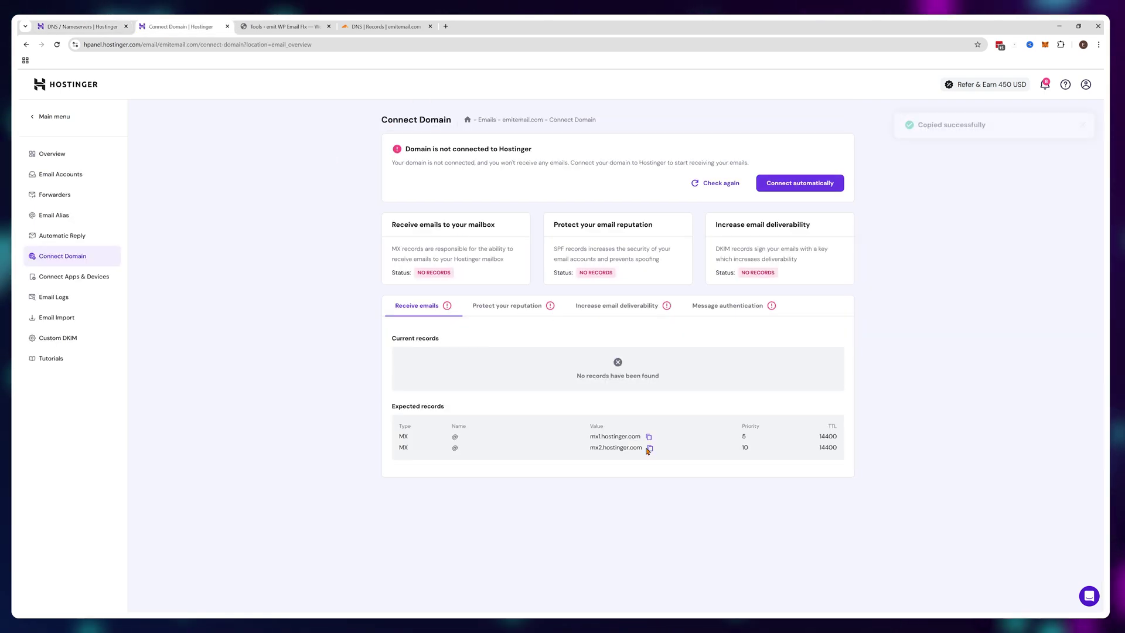
pyautogui.click(79, 25)
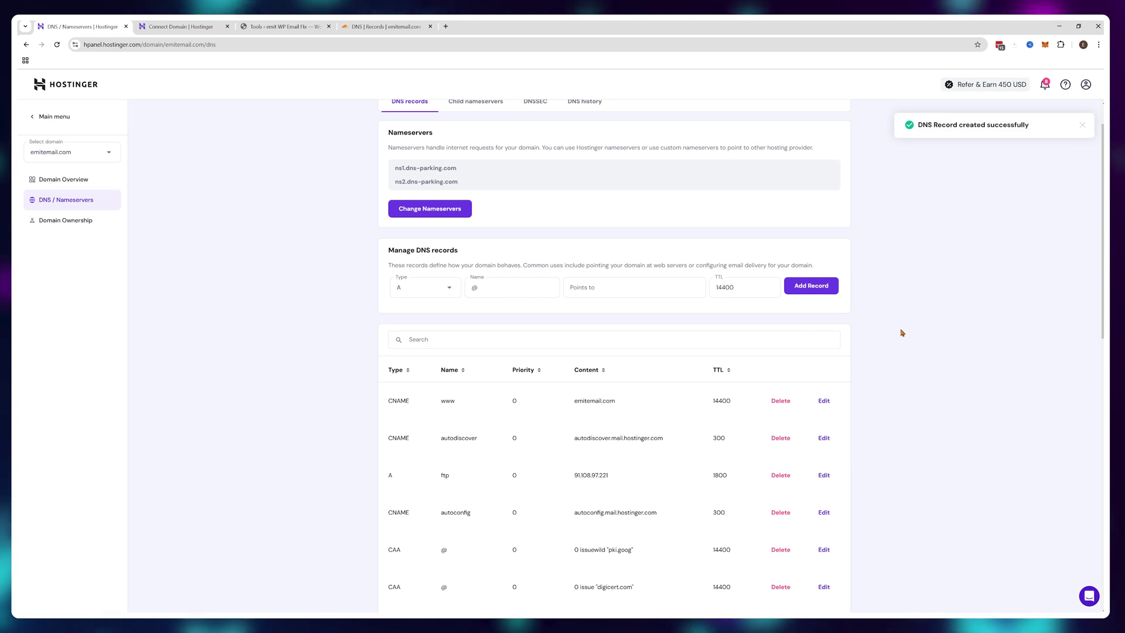
pyautogui.scroll(-1, 874, 331)
pyautogui.scroll(-2, 870, 338)
pyautogui.scroll(-4, 871, 342)
pyautogui.scroll(-2, 871, 341)
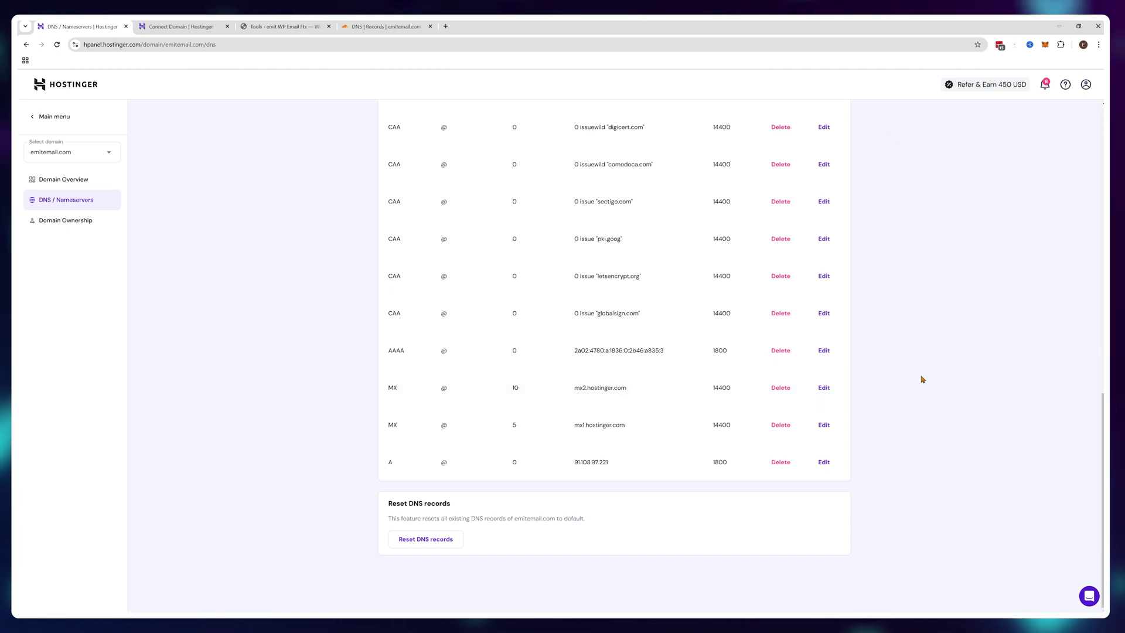
pyautogui.click(183, 27)
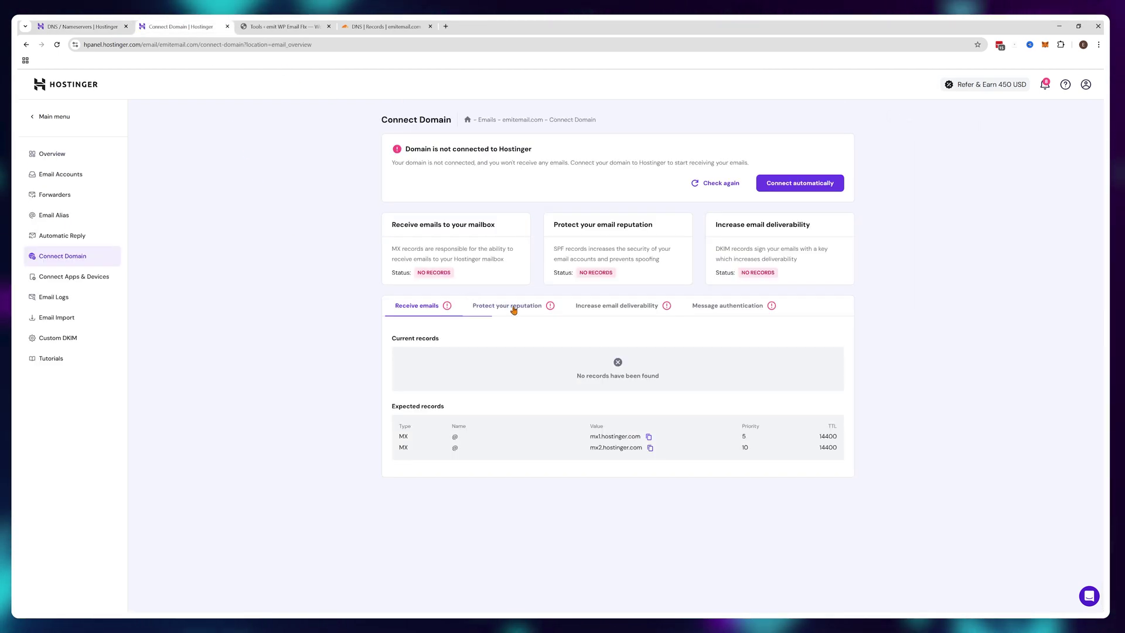
# Review the expected DKIM CNAME, DMARC TXT and SPF TXT records on Connect Domain.
pyautogui.click(618, 310)
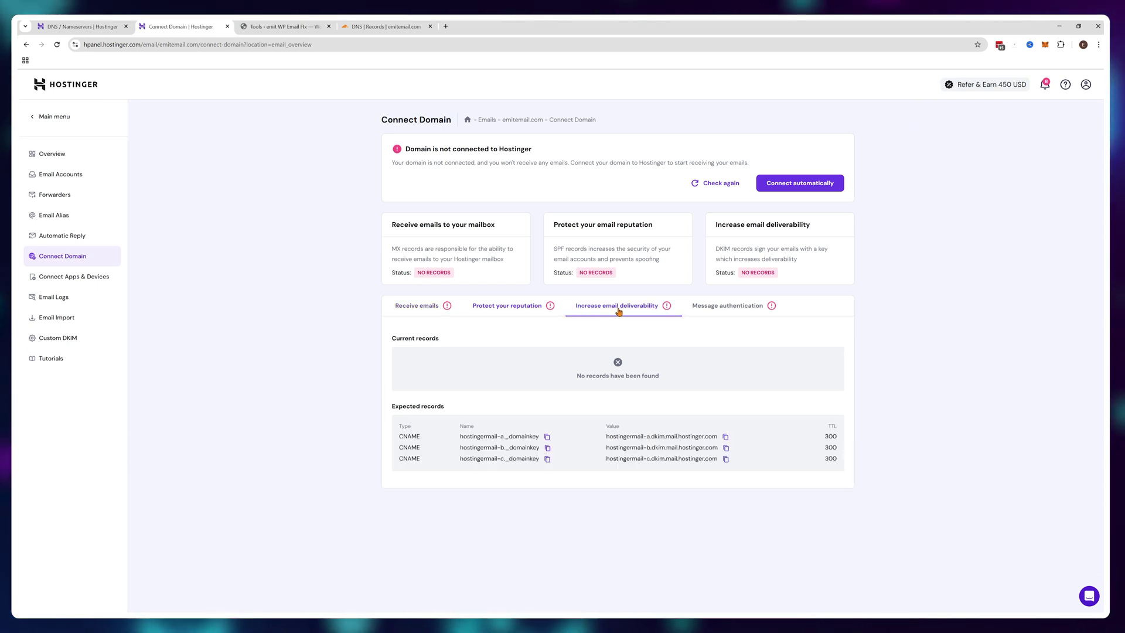
pyautogui.click(717, 311)
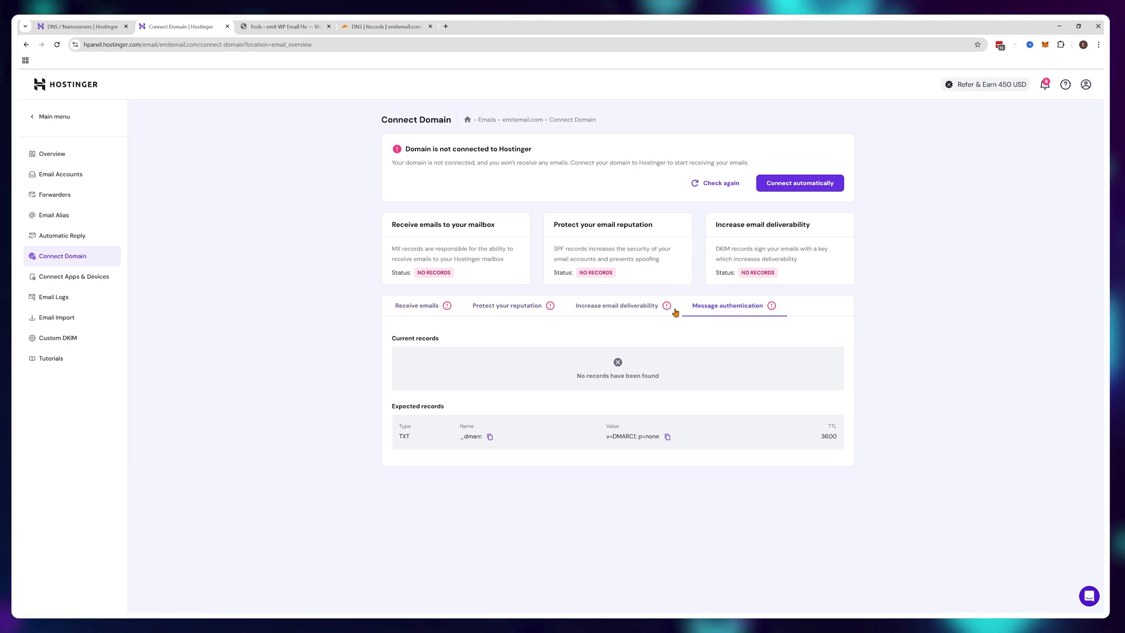
pyautogui.click(525, 311)
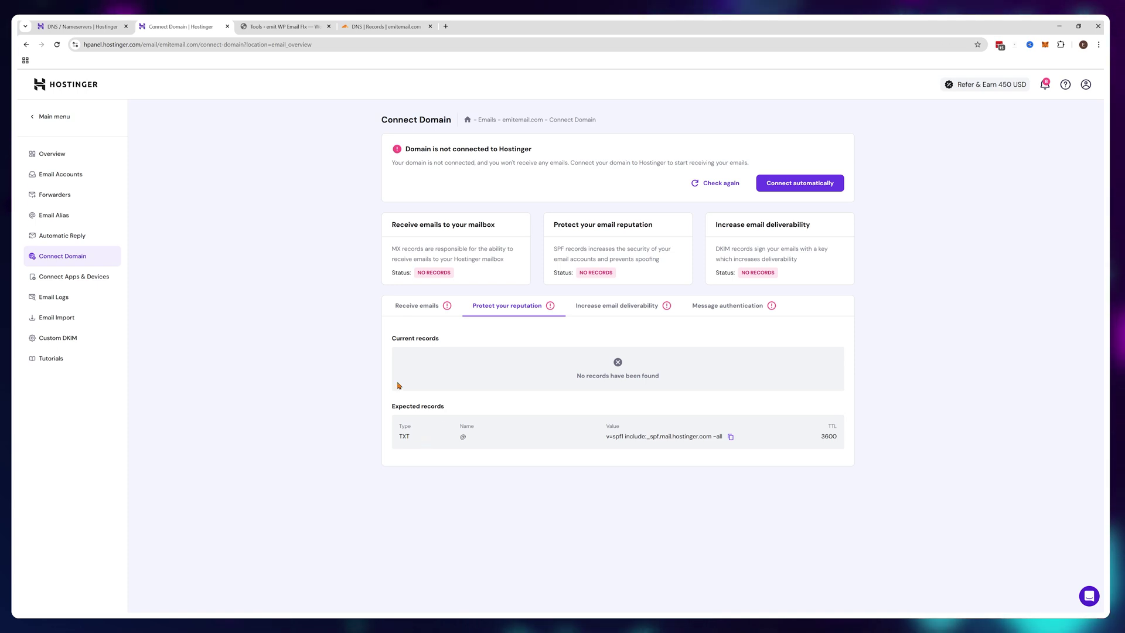
pyautogui.hotkey('ctrl', '1')
pyautogui.scroll(2, 273, 273)
pyautogui.scroll(5, 272, 273)
pyautogui.scroll(3, 402, 313)
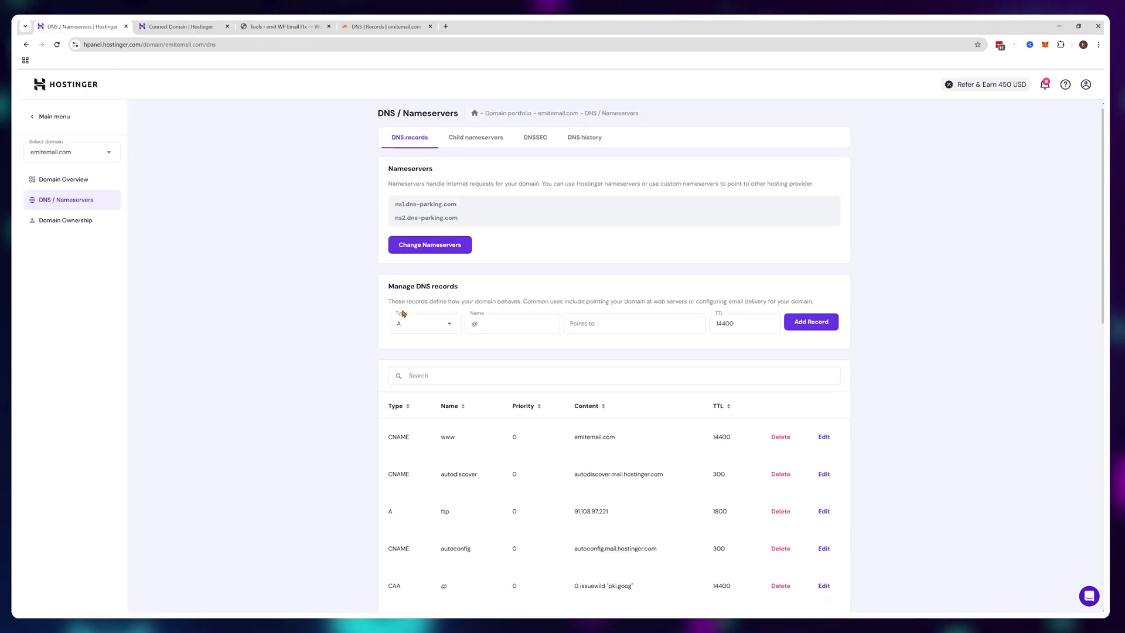
# Start a TXT record and copy the expected SPF value into it.
pyautogui.click(440, 324)
pyautogui.click(413, 428)
pyautogui.hotkey('ctrl', '2')
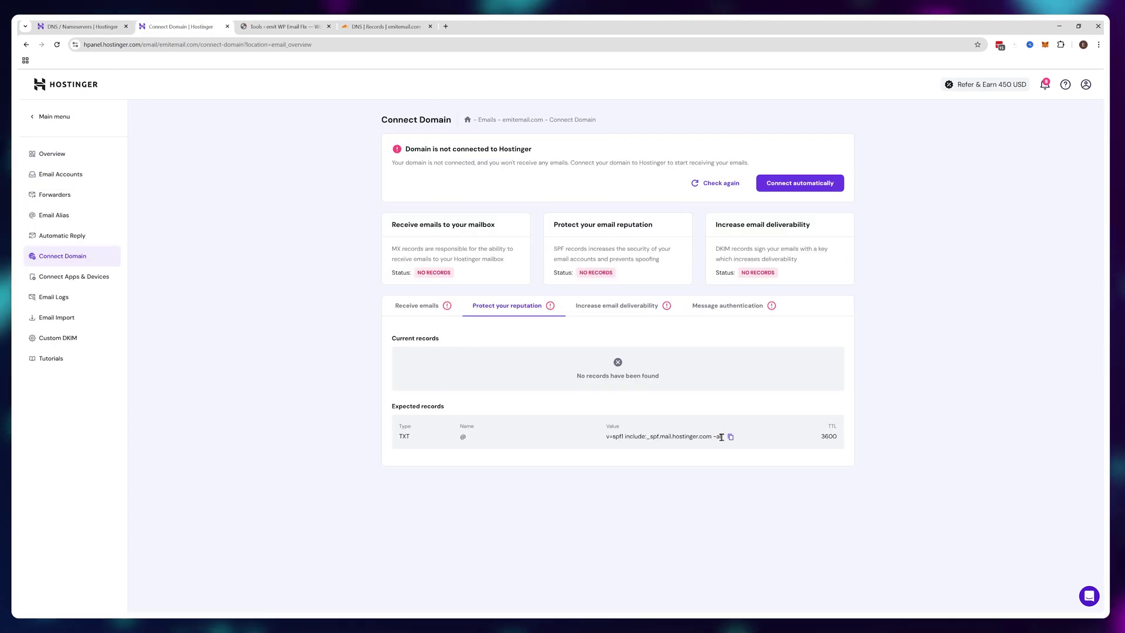
pyautogui.click(730, 436)
pyautogui.hotkey('ctrl', '1')
pyautogui.click(607, 323)
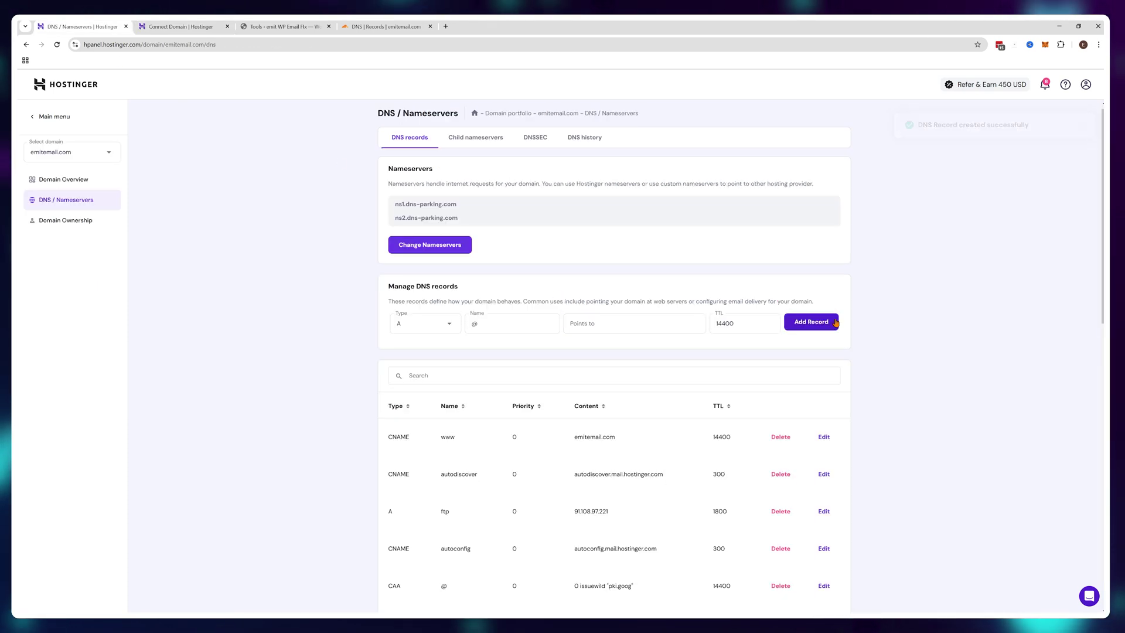
pyautogui.click(189, 27)
# Add the first hostingermail DKIM CNAME record with its copied name and target.
pyautogui.click(615, 305)
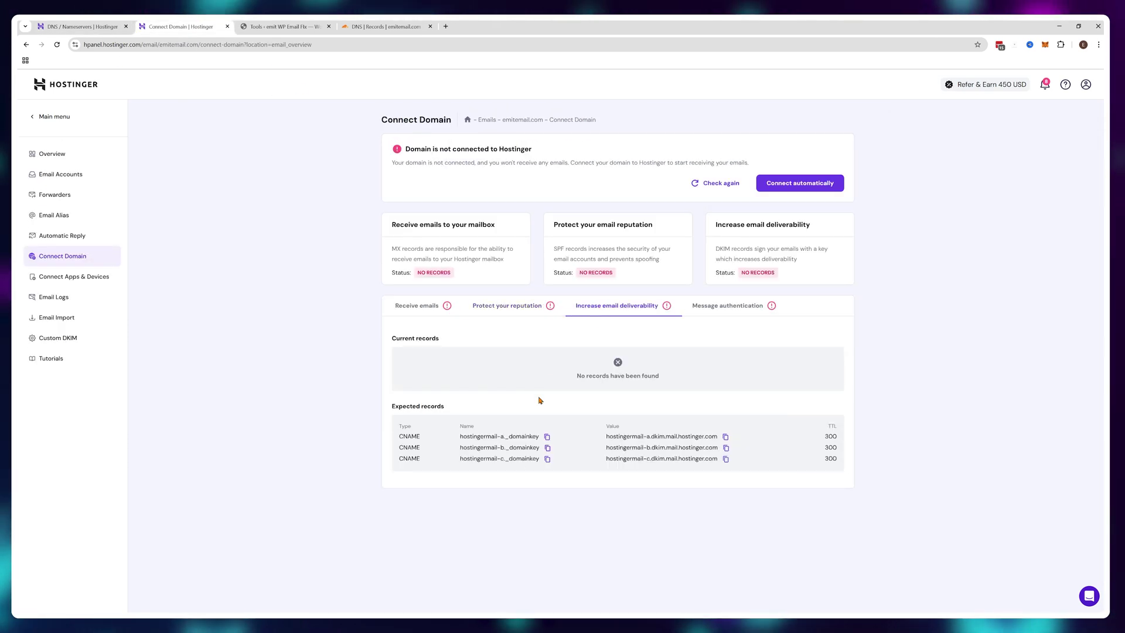
pyautogui.click(80, 25)
pyautogui.click(422, 322)
pyautogui.click(414, 406)
pyautogui.hotkey('ctrl', '2')
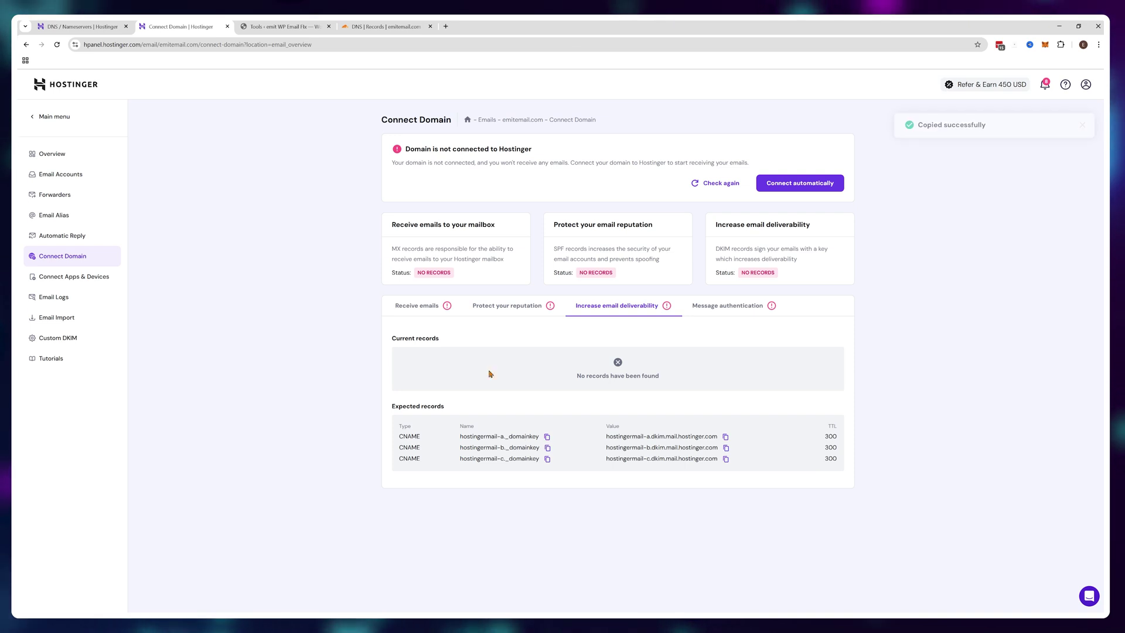
pyautogui.hotkey('ctrl', '1')
pyautogui.click(188, 27)
pyautogui.click(726, 432)
pyautogui.hotkey('ctrl', '1')
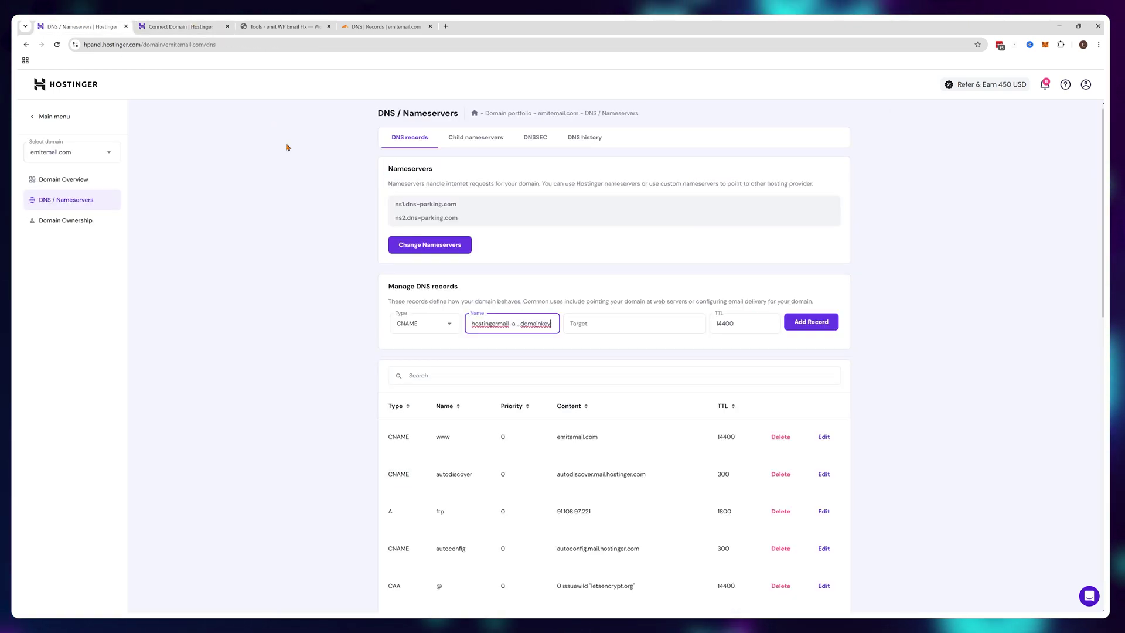
pyautogui.click(633, 323)
pyautogui.write('hostingermail-a.dkim.mail.hostinger.com')
pyautogui.click(811, 322)
# Add the second hostingermail DKIM CNAME record from the Connect Domain values.
pyautogui.click(421, 323)
pyautogui.click(431, 406)
pyautogui.hotkey('ctrl', '2')
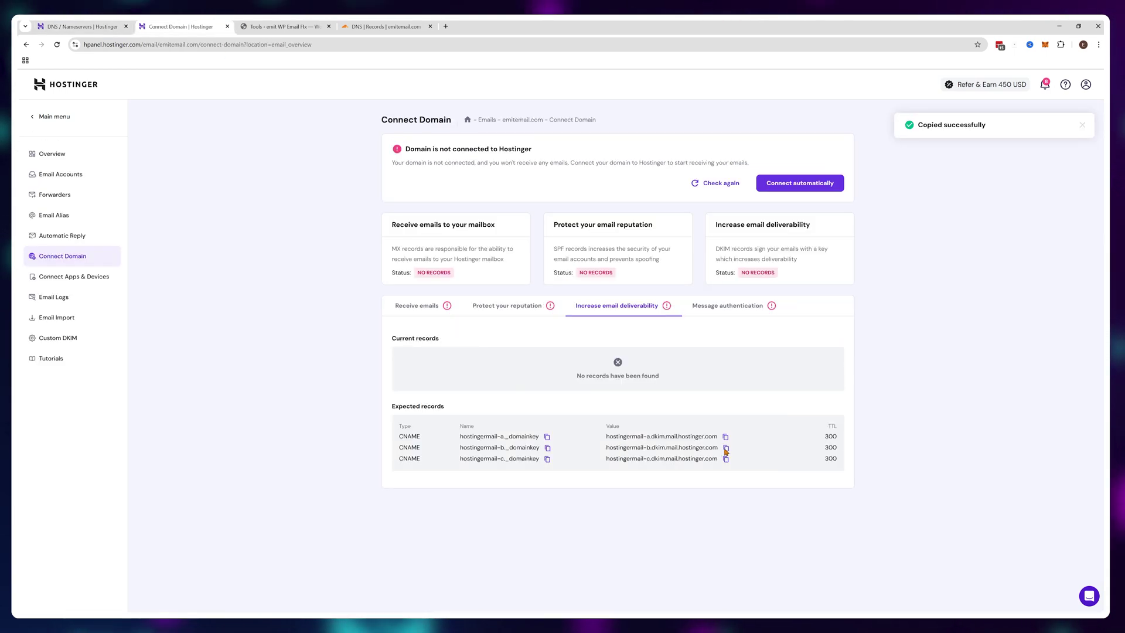
pyautogui.hotkey('ctrl', '1')
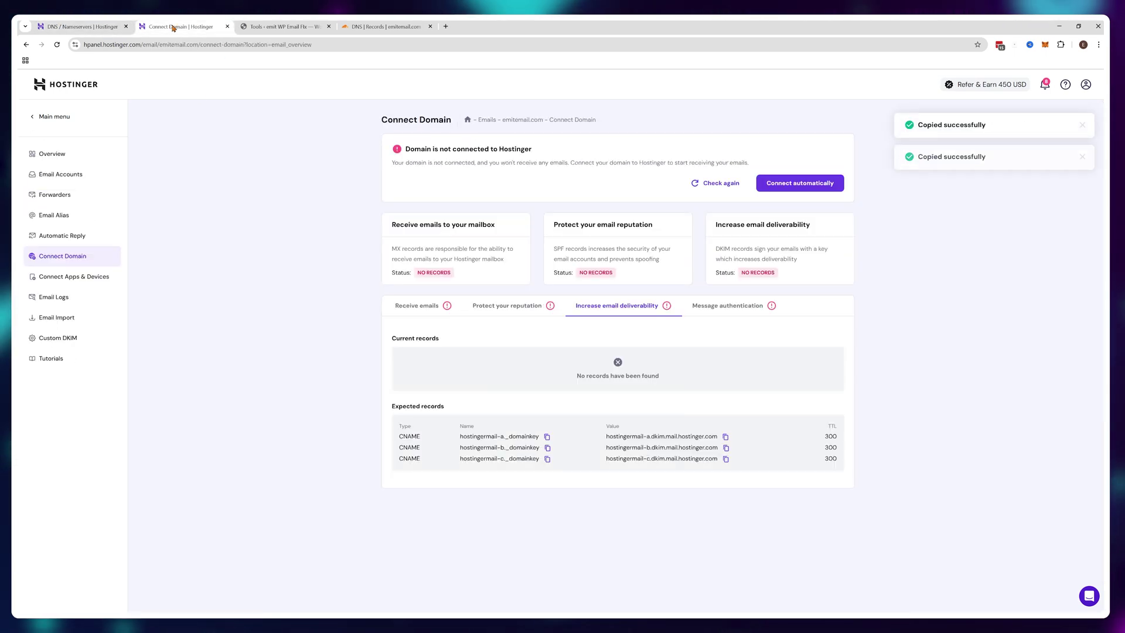
pyautogui.click(424, 322)
pyautogui.click(422, 408)
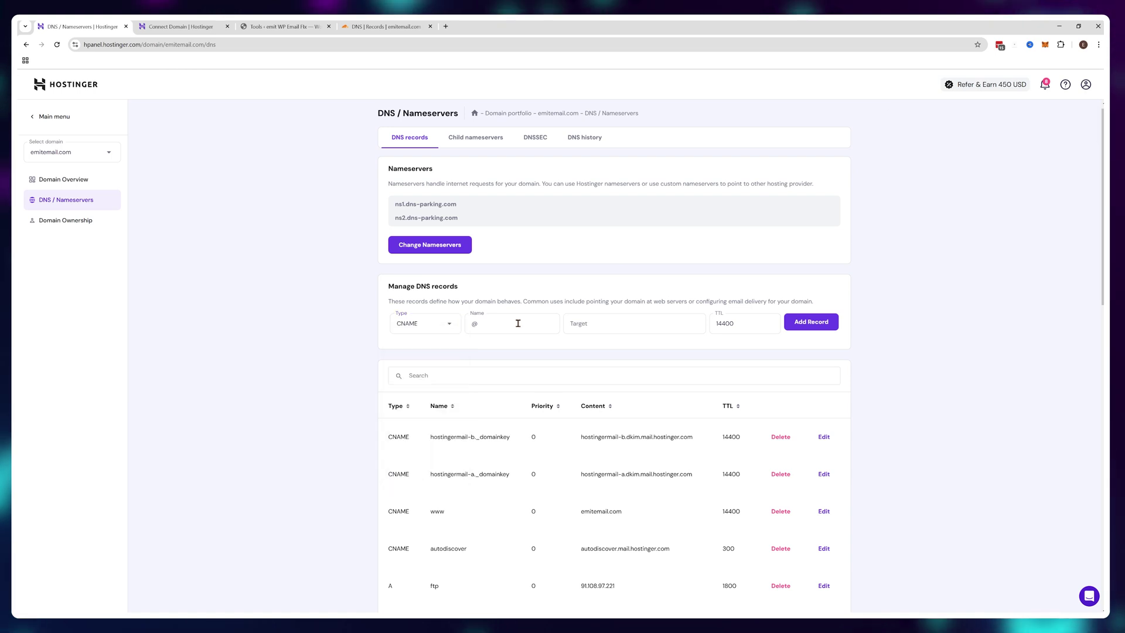
pyautogui.hotkey('ctrl', '2')
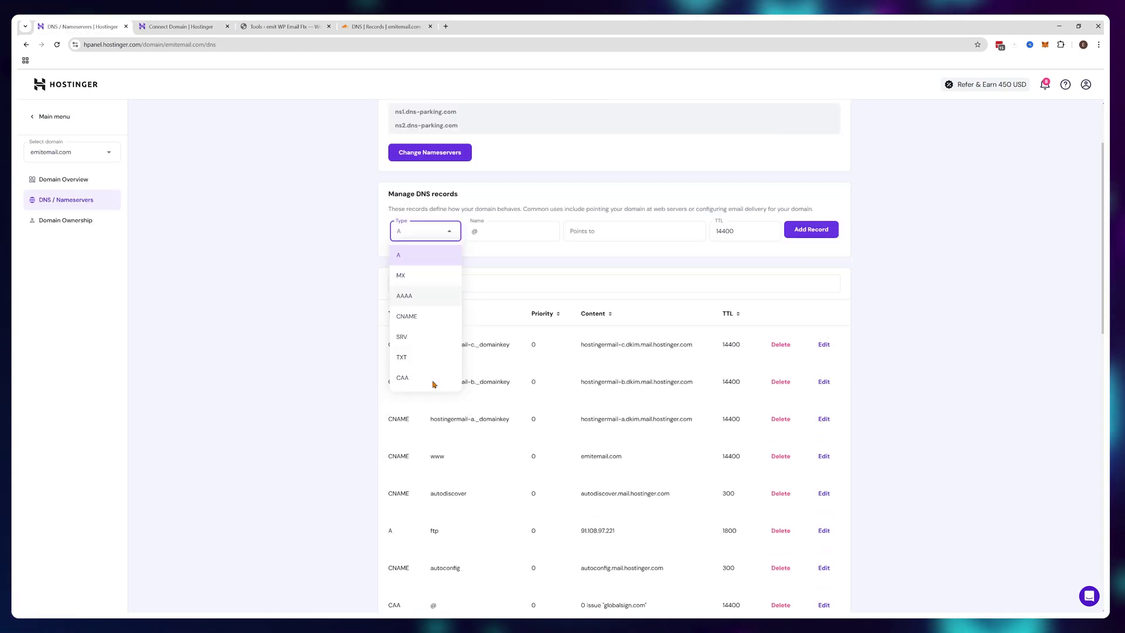
# Copy the expected _dmarc name and value into a new TXT record.
pyautogui.click(489, 437)
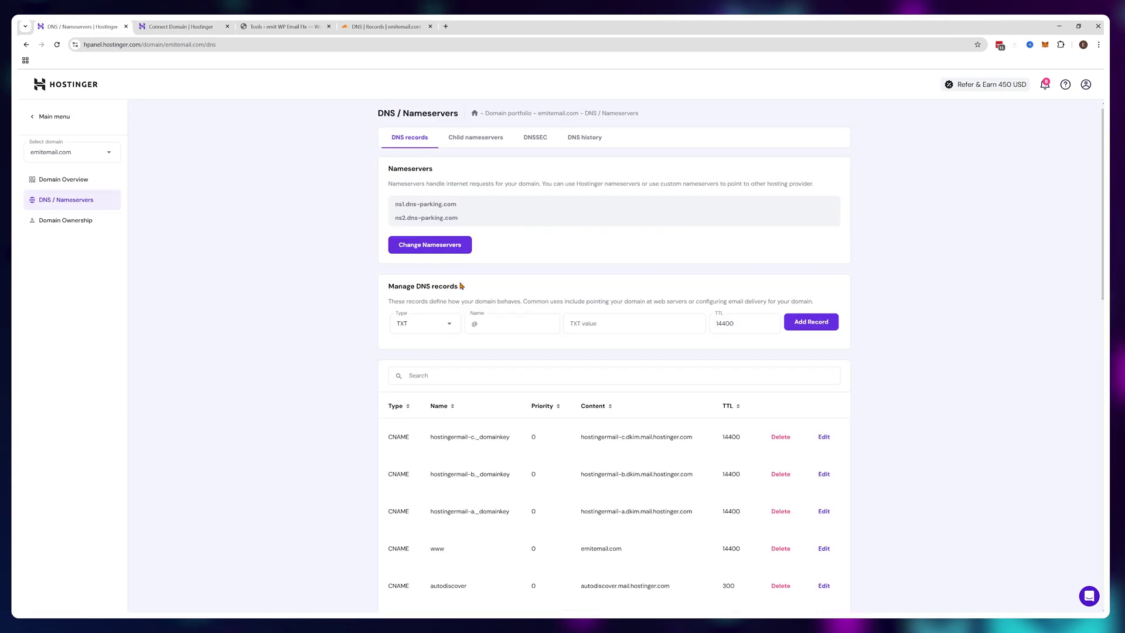
pyautogui.click(667, 437)
pyautogui.click(125, 33)
pyautogui.click(607, 322)
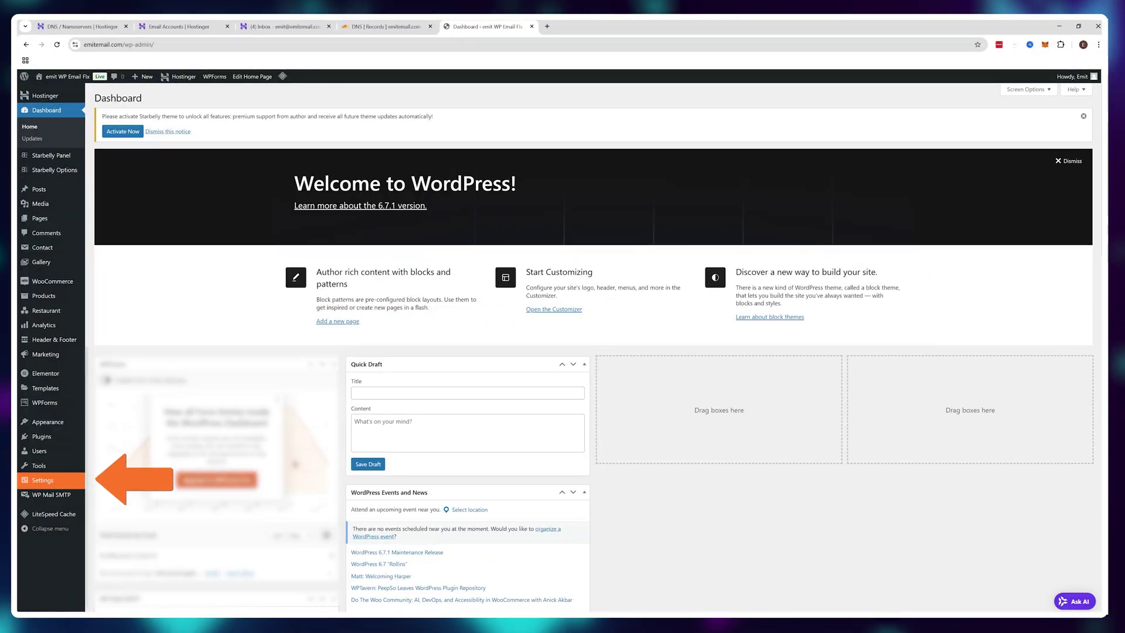
# Open Settings > General and select the Administration Email Address for replacement.
pyautogui.click(109, 481)
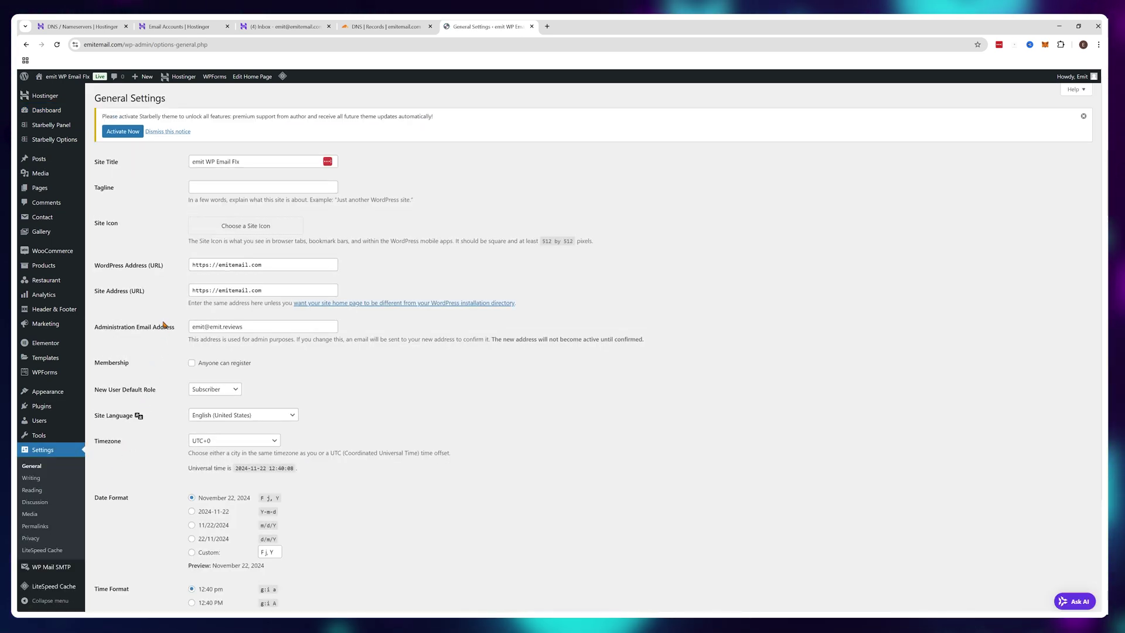
pyautogui.moveTo(255, 326); pyautogui.dragTo(188, 326)
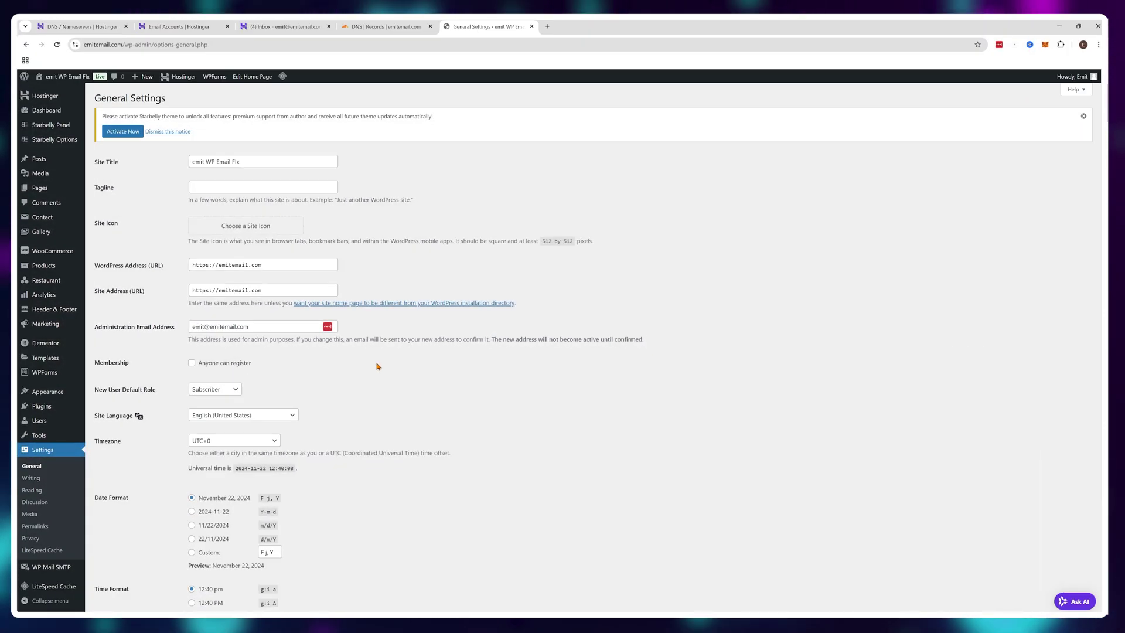
pyautogui.scroll(-3, 377, 366)
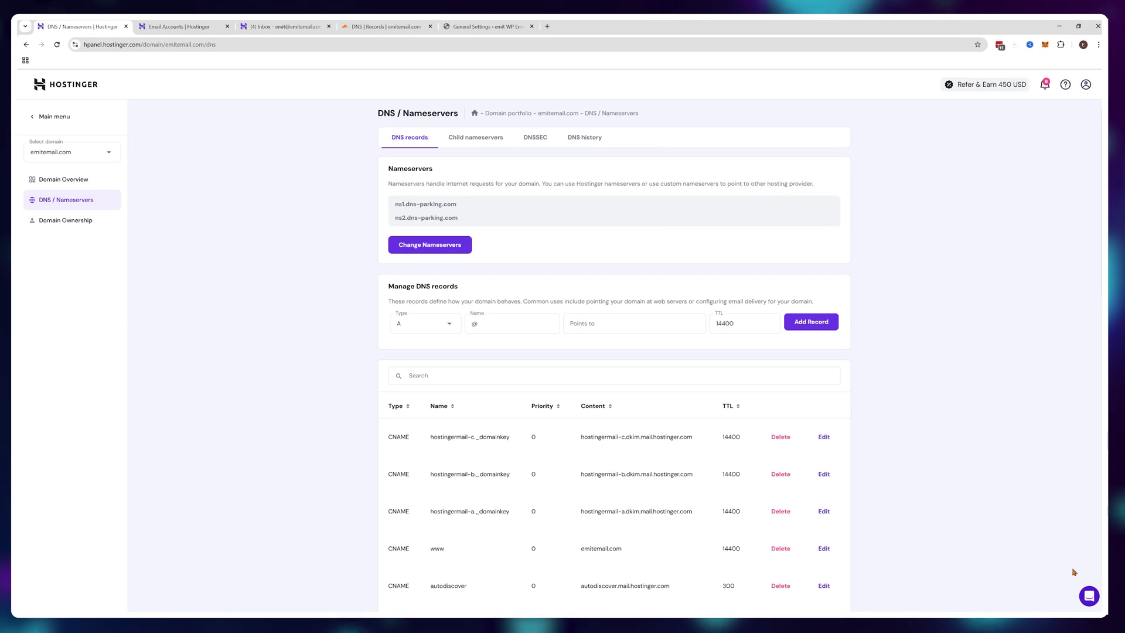
# Request Hostinger help with topic Email for the emitemail.com Free Email subscription.
pyautogui.click(1089, 595)
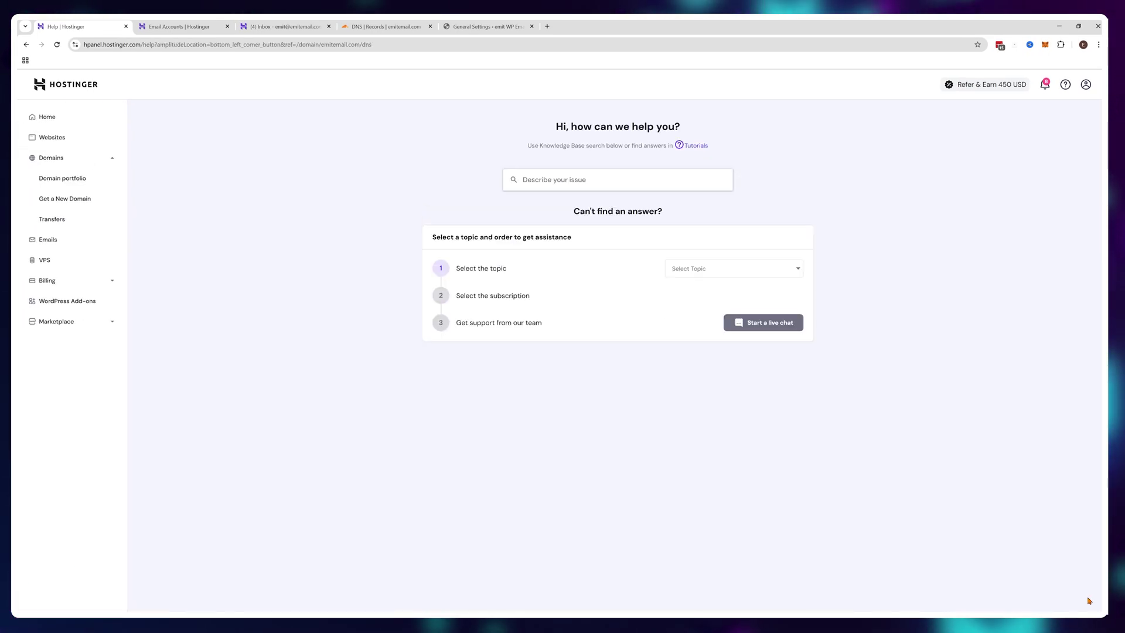
pyautogui.click(678, 275)
pyautogui.click(691, 340)
pyautogui.click(691, 297)
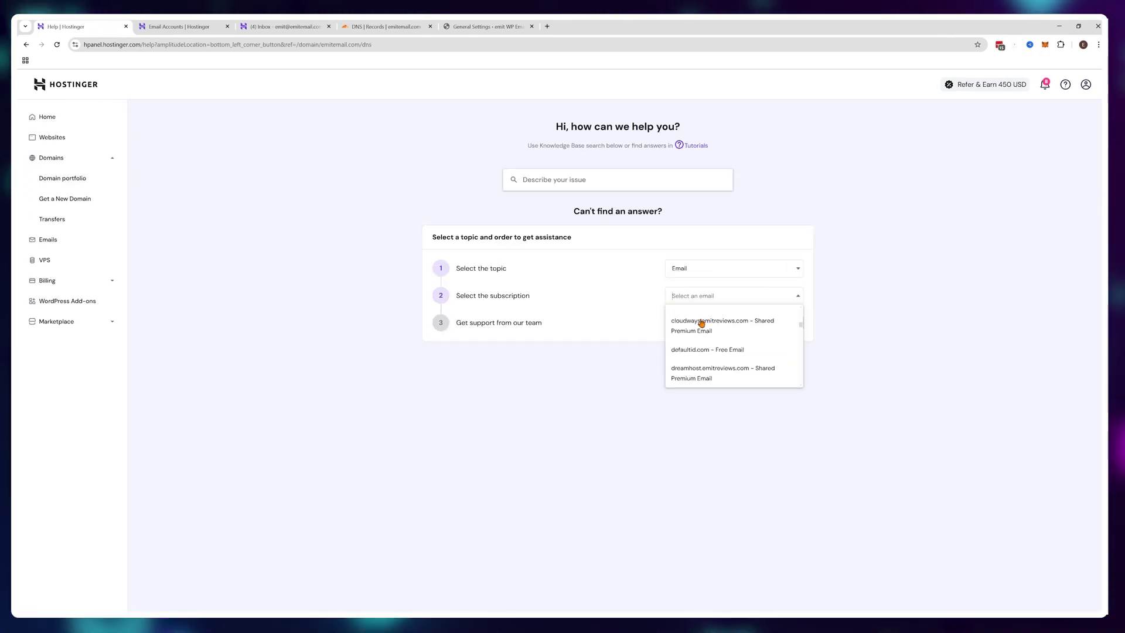
pyautogui.scroll(3, 701, 324)
pyautogui.click(705, 335)
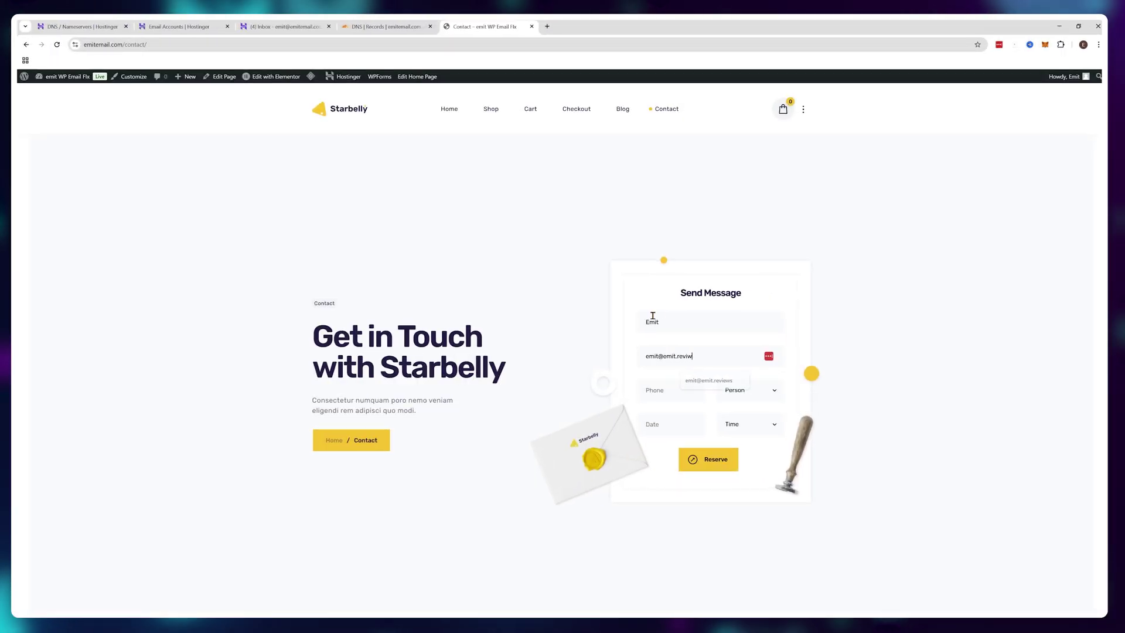
pyautogui.write('ews')
# Enter phone +123456789, party size 2 People, date 11/23/2024 and time 1:00 pm.
pyautogui.click(646, 390)
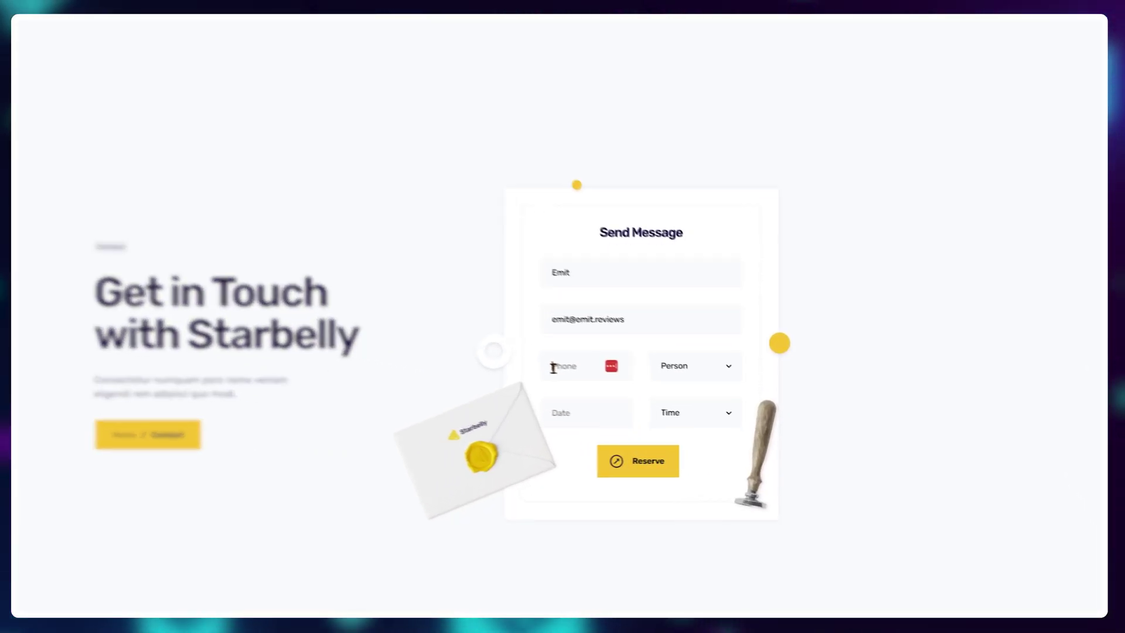
pyautogui.write('1123456789')
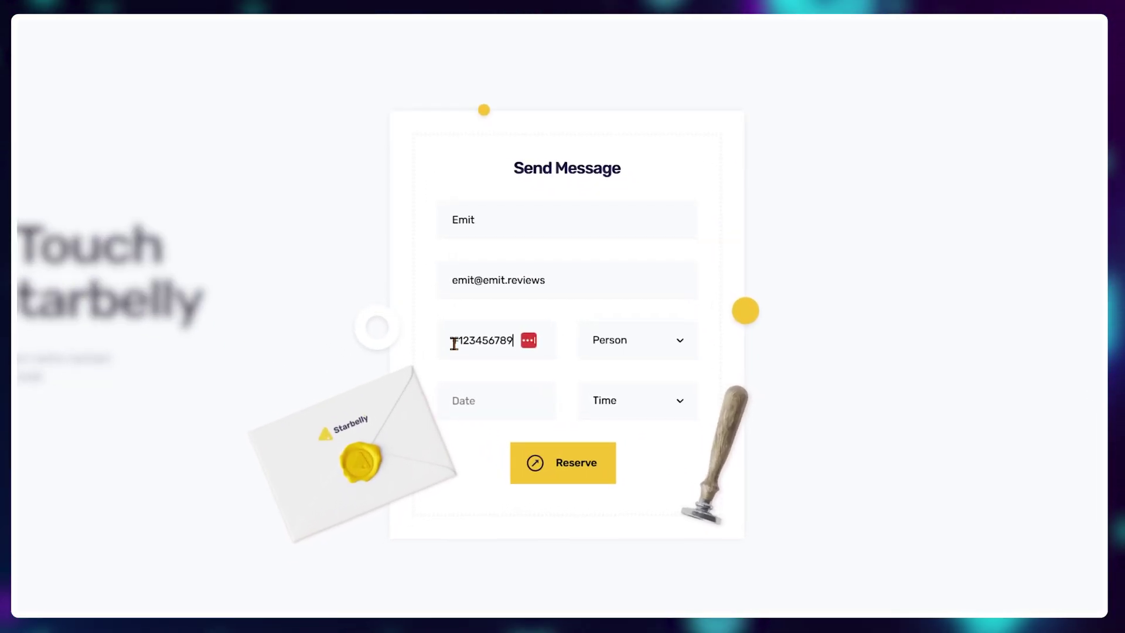
pyautogui.click(636, 340)
pyautogui.click(616, 404)
pyautogui.click(500, 403)
pyautogui.click(583, 561)
pyautogui.click(645, 406)
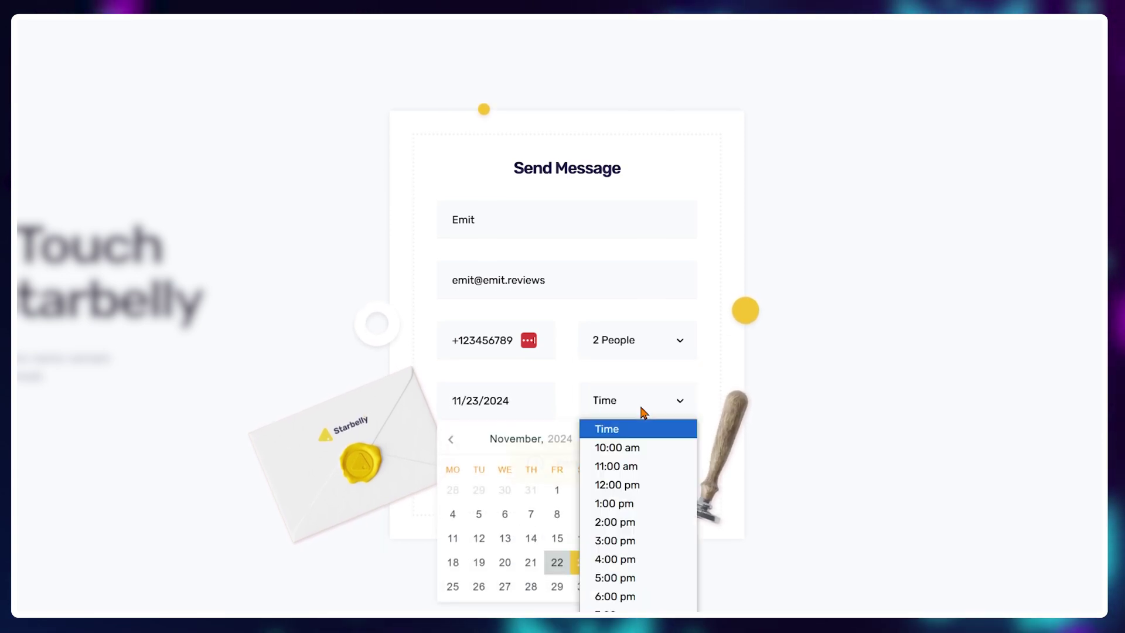
pyautogui.click(632, 506)
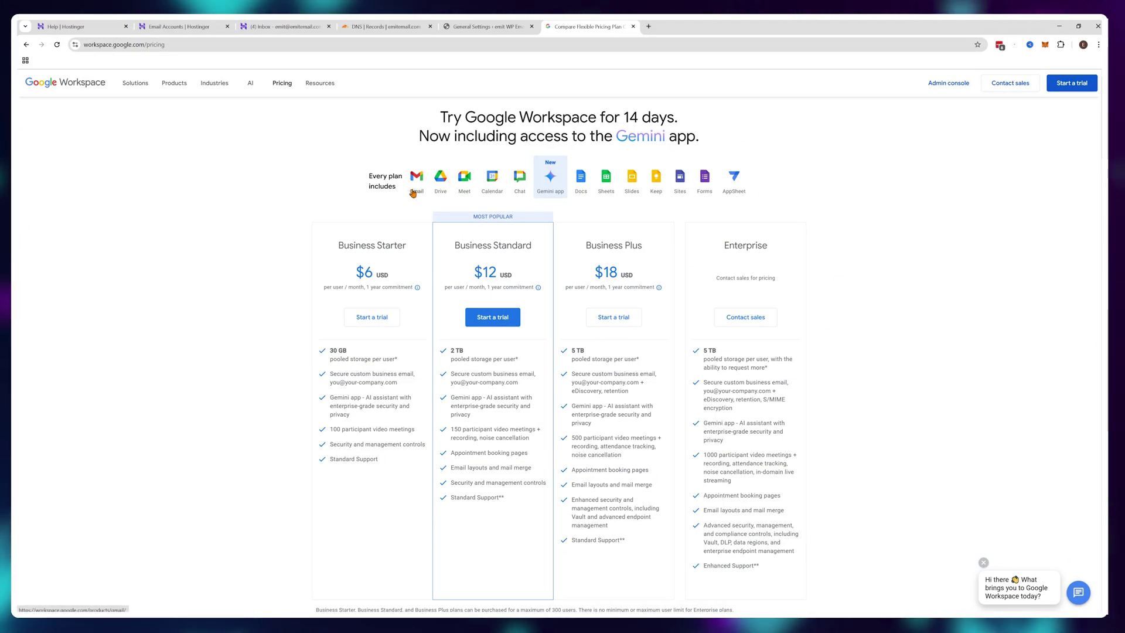
pyautogui.scroll(-2, 382, 206)
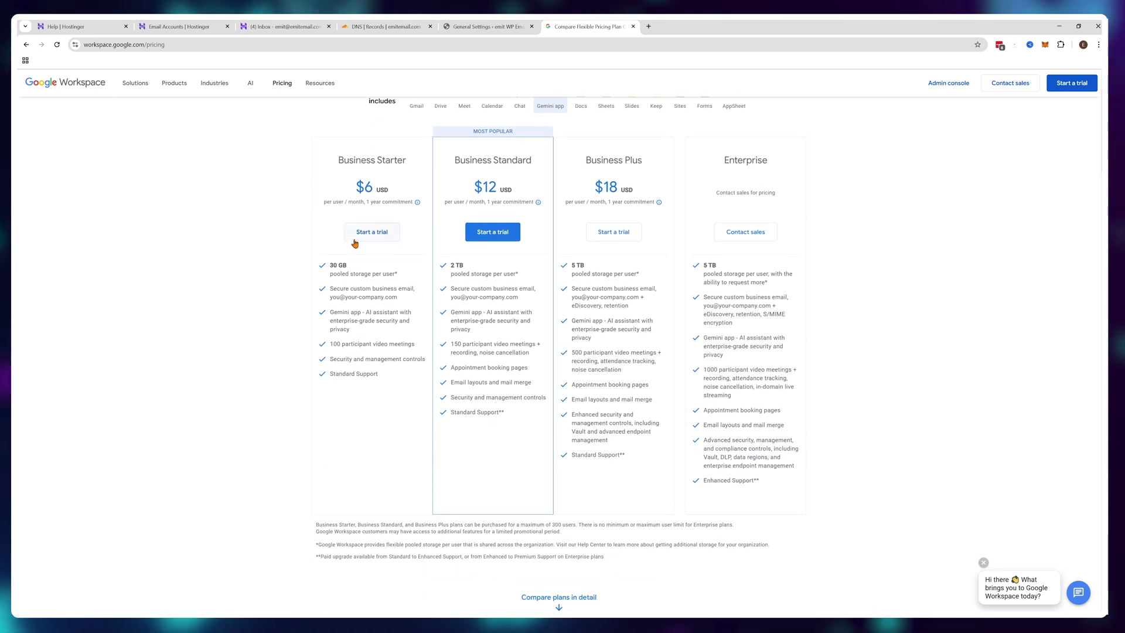
# Open a new tab and go to emit.reviews/go/hostinger-discount.
pyautogui.click(650, 28)
pyautogui.write('emit.reviews/go')
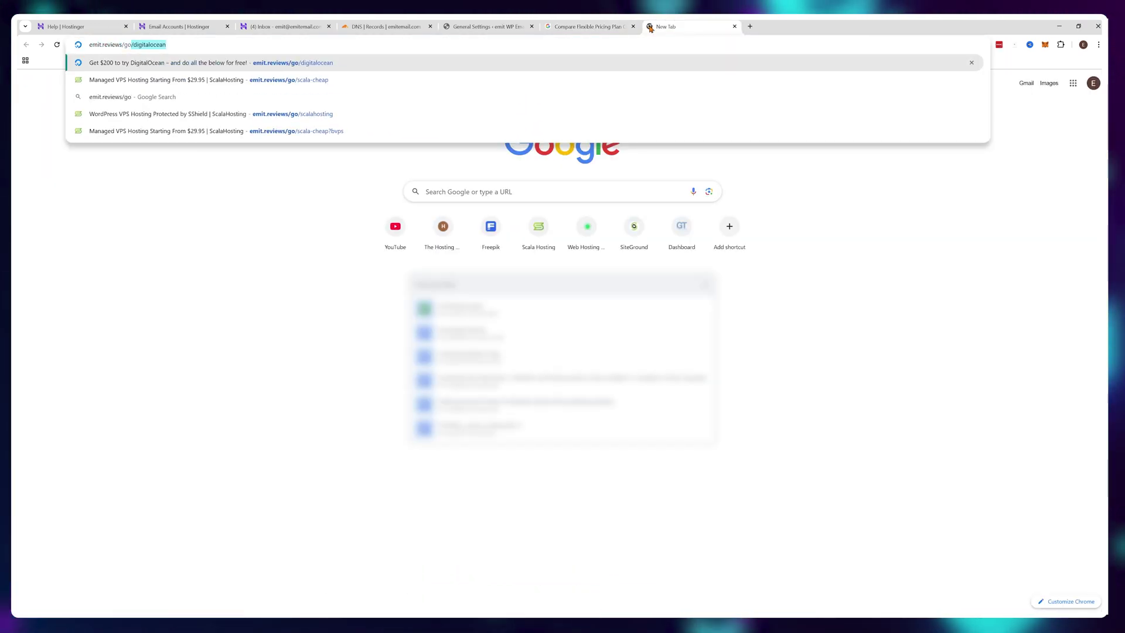
pyautogui.write('/hostinger-')
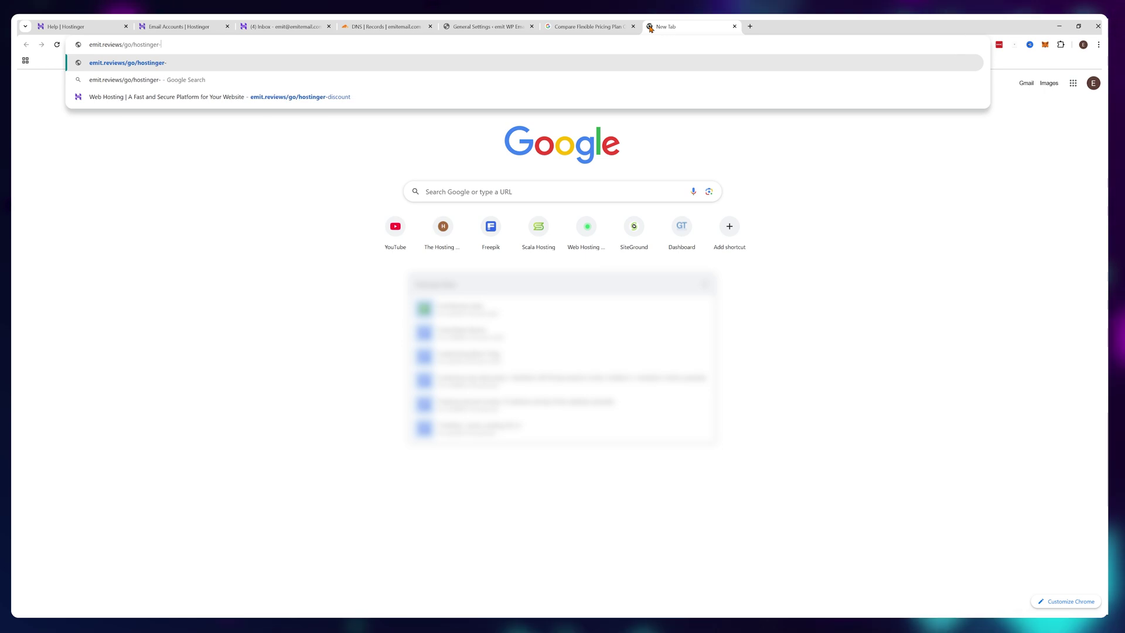
pyautogui.write('discount')
pyautogui.press('Return')
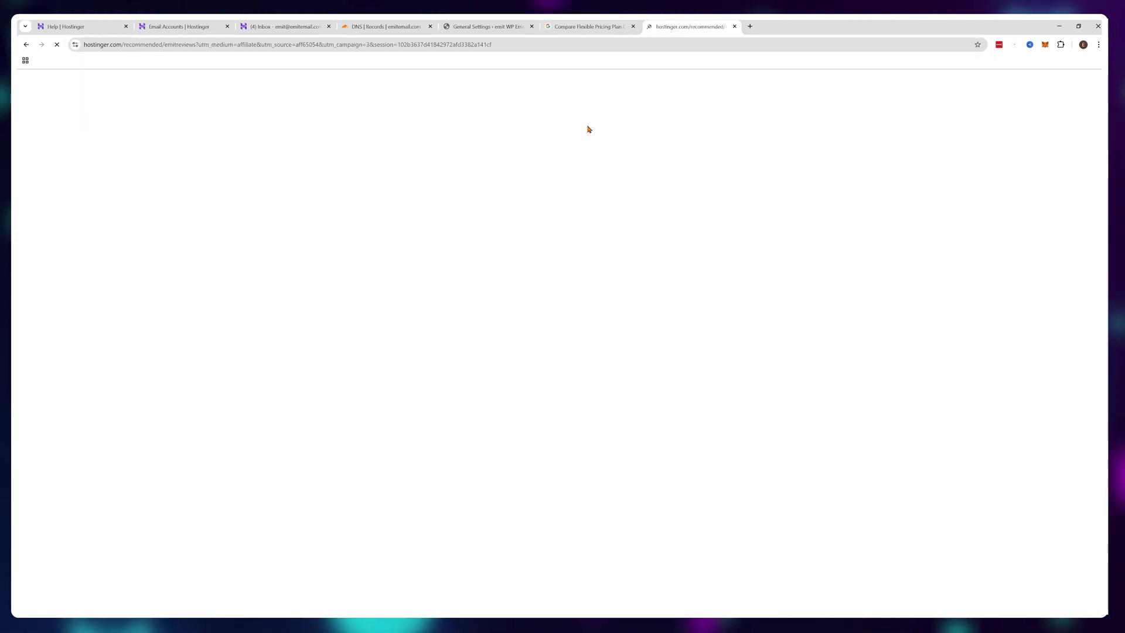